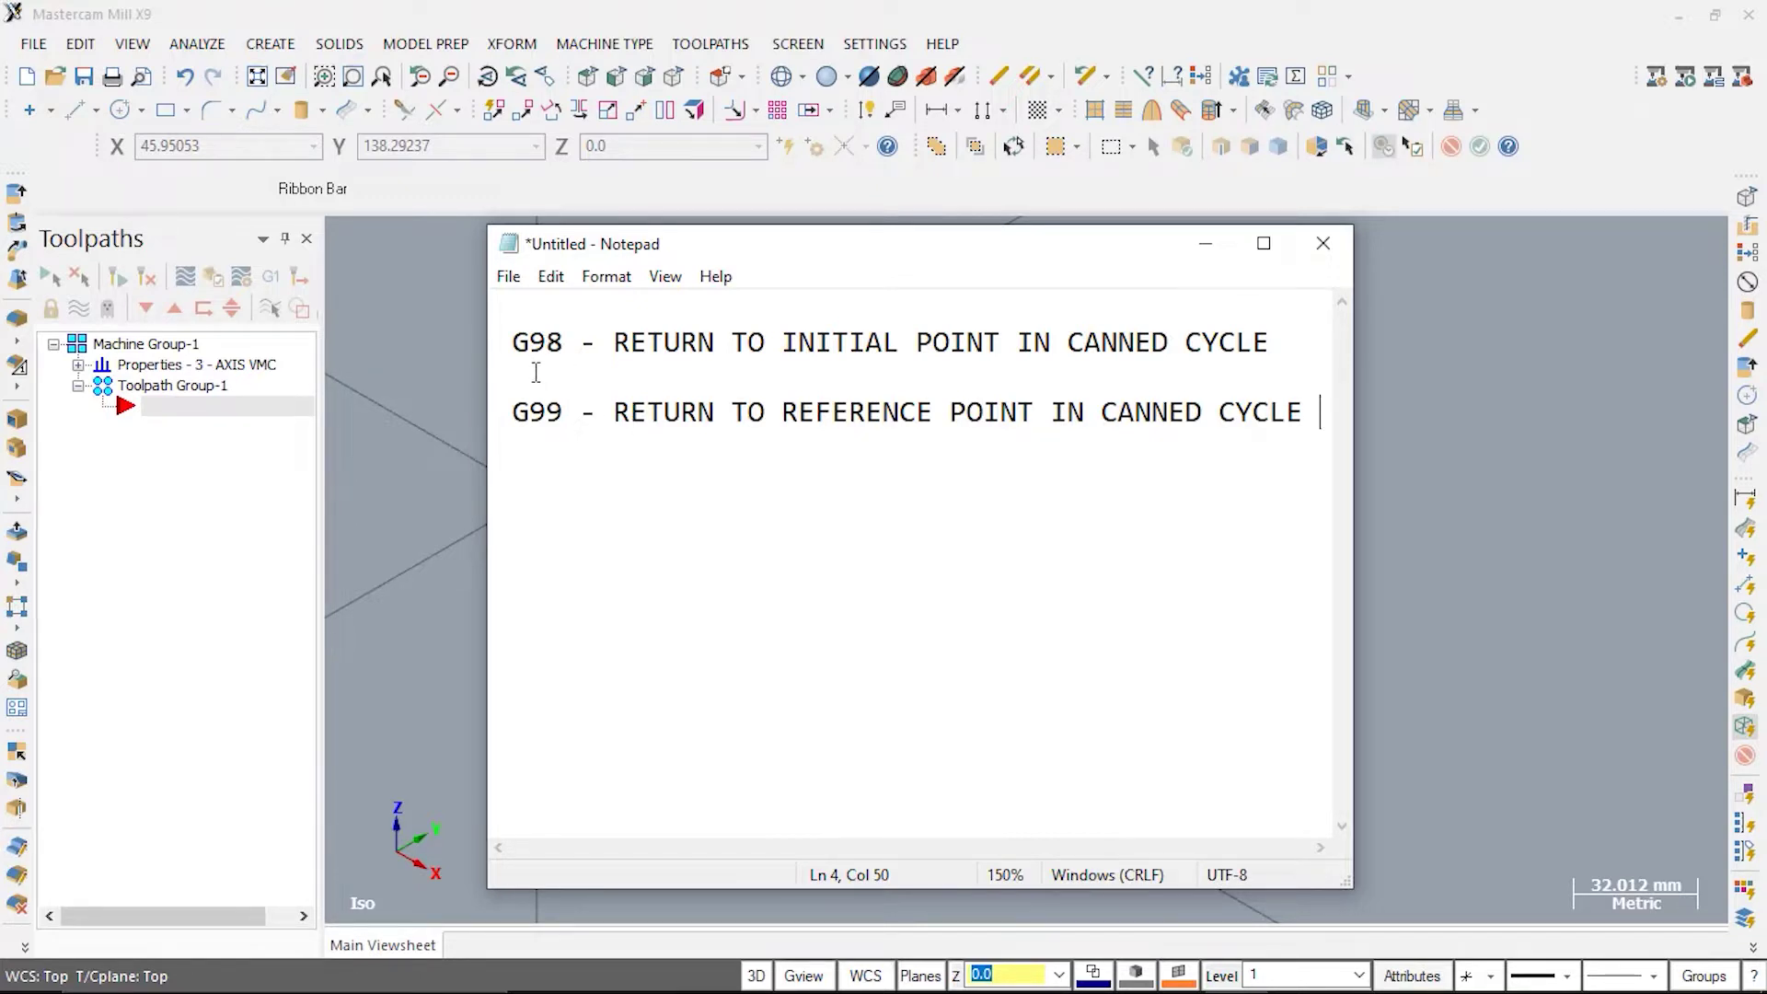
# Minimize the G98/G99 notes and show the block with its two holes in the isometric view.
pyautogui.click(1204, 244)
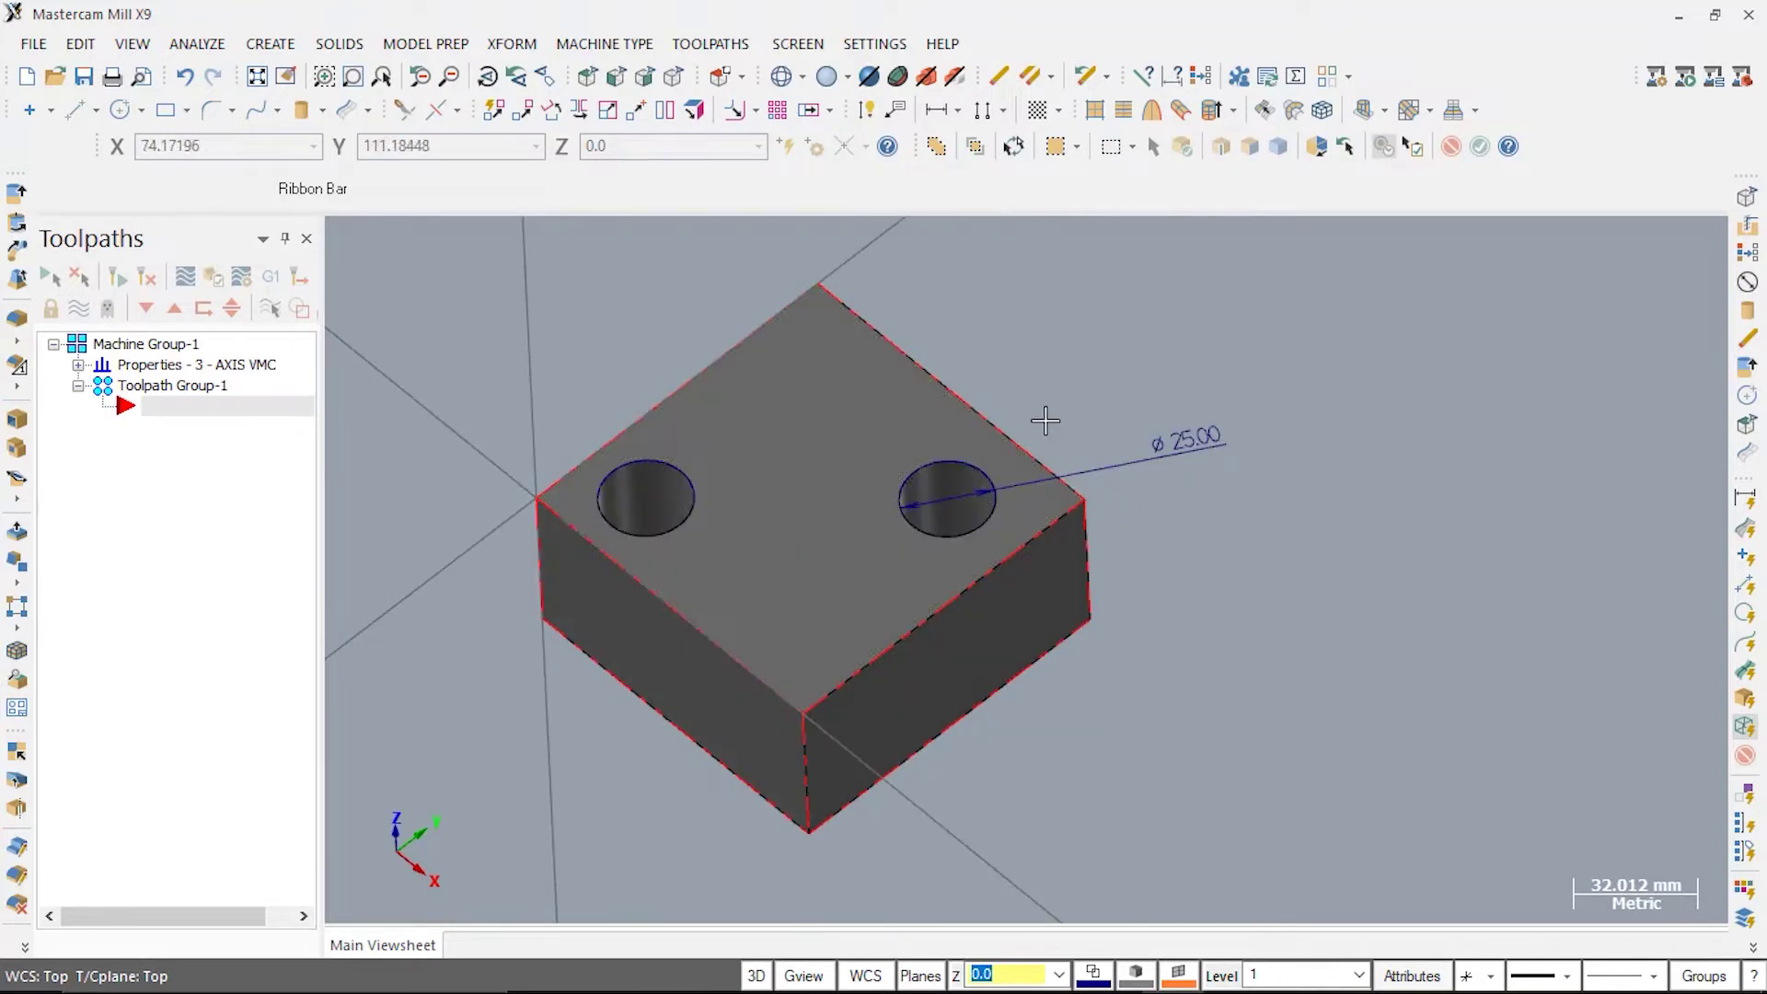
pyautogui.moveTo(1046, 418); pyautogui.dragTo(1022, 470, button='middle')
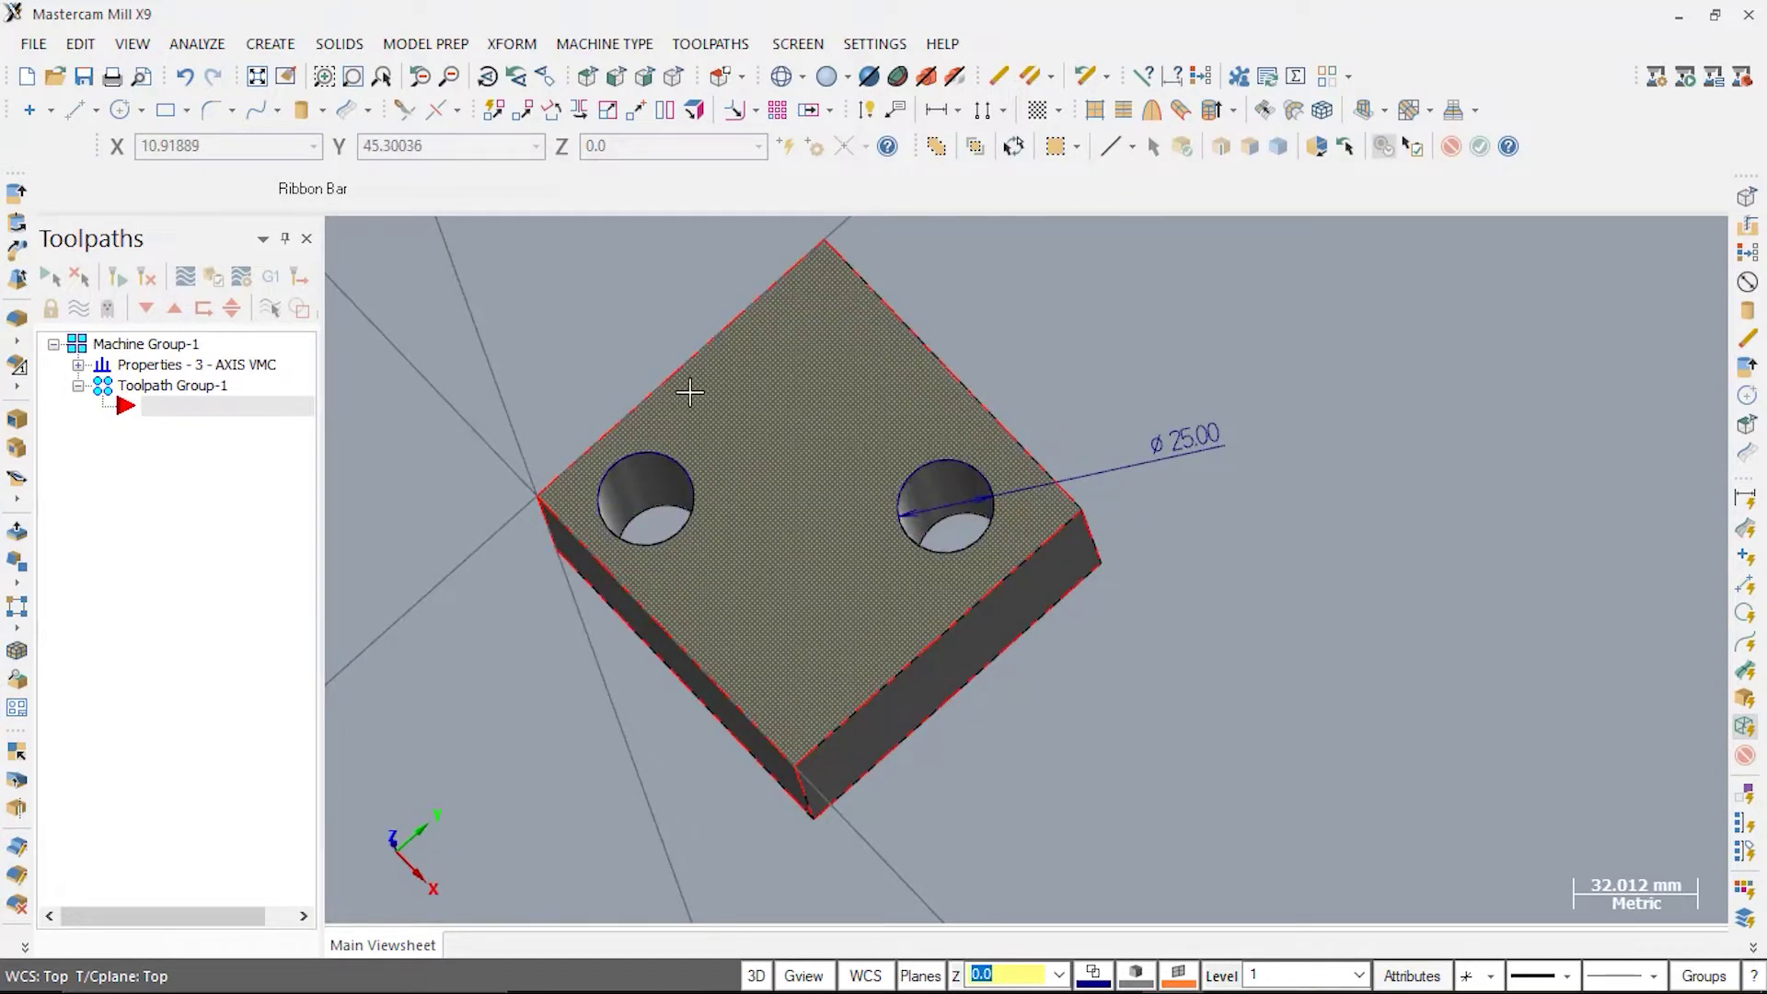
pyautogui.rightClick(1091, 284)
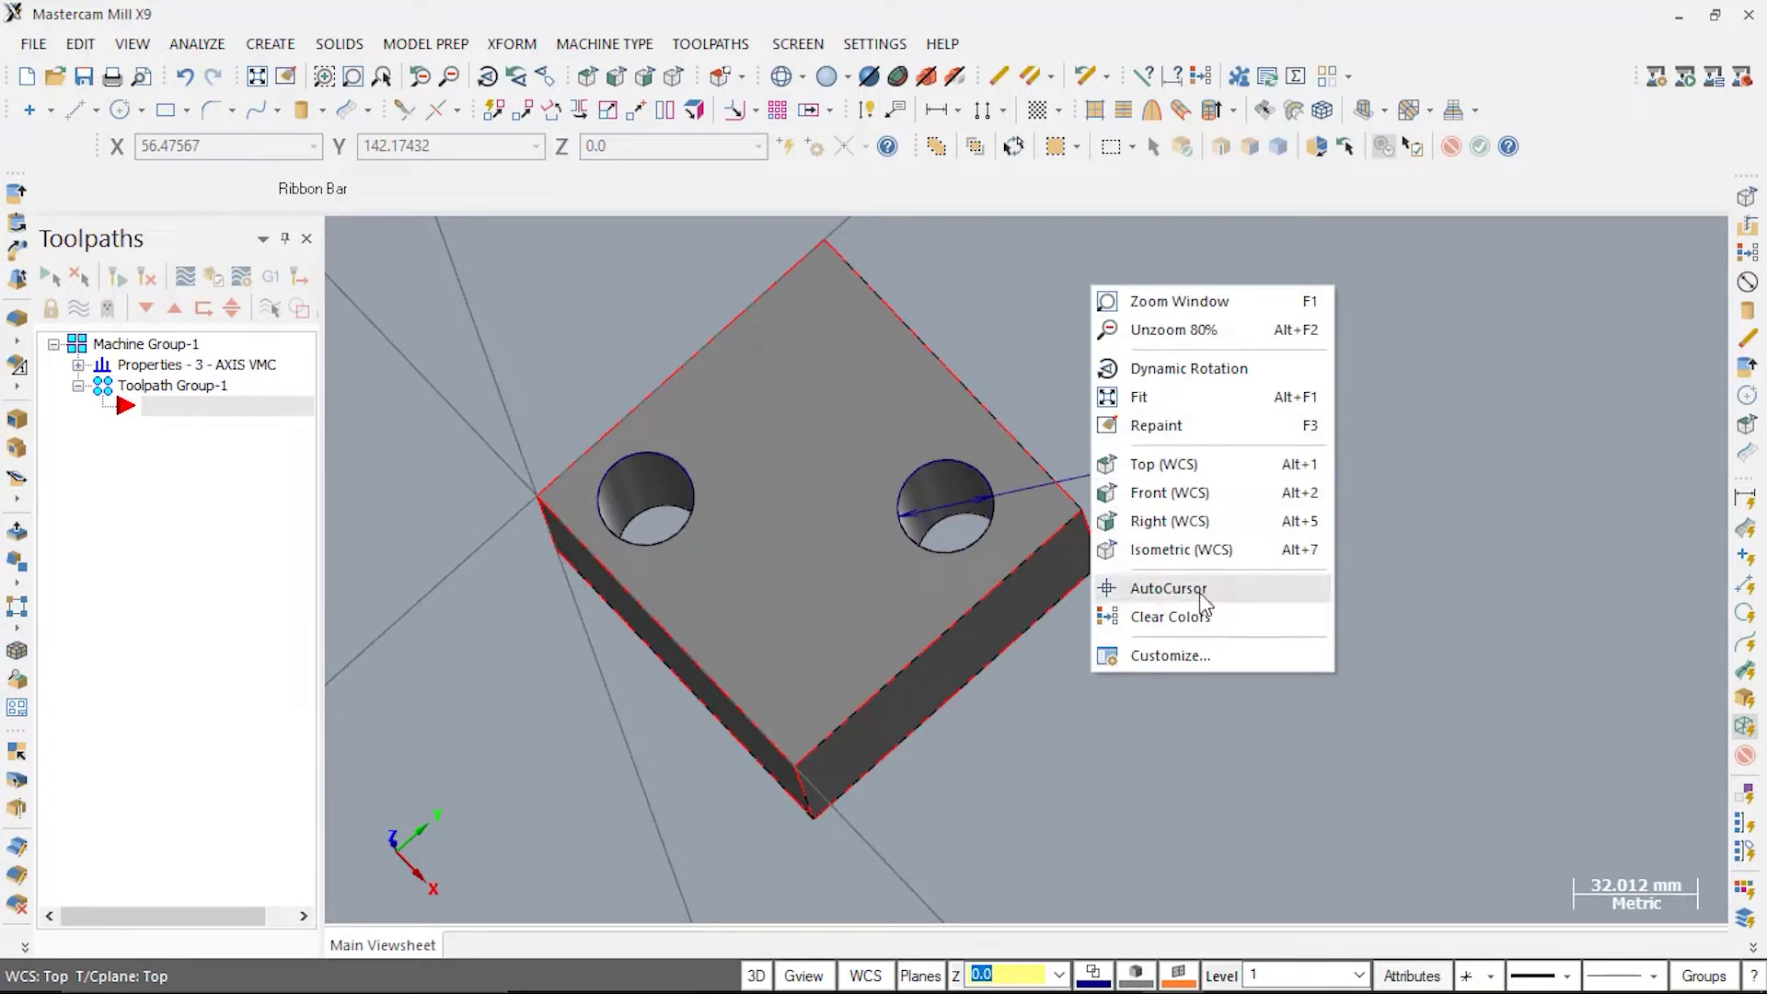
pyautogui.click(1193, 552)
# Create a Drill toolpath using the two 25 mm hole circles on the block's top face as entities.
pyautogui.rightClick(154, 460)
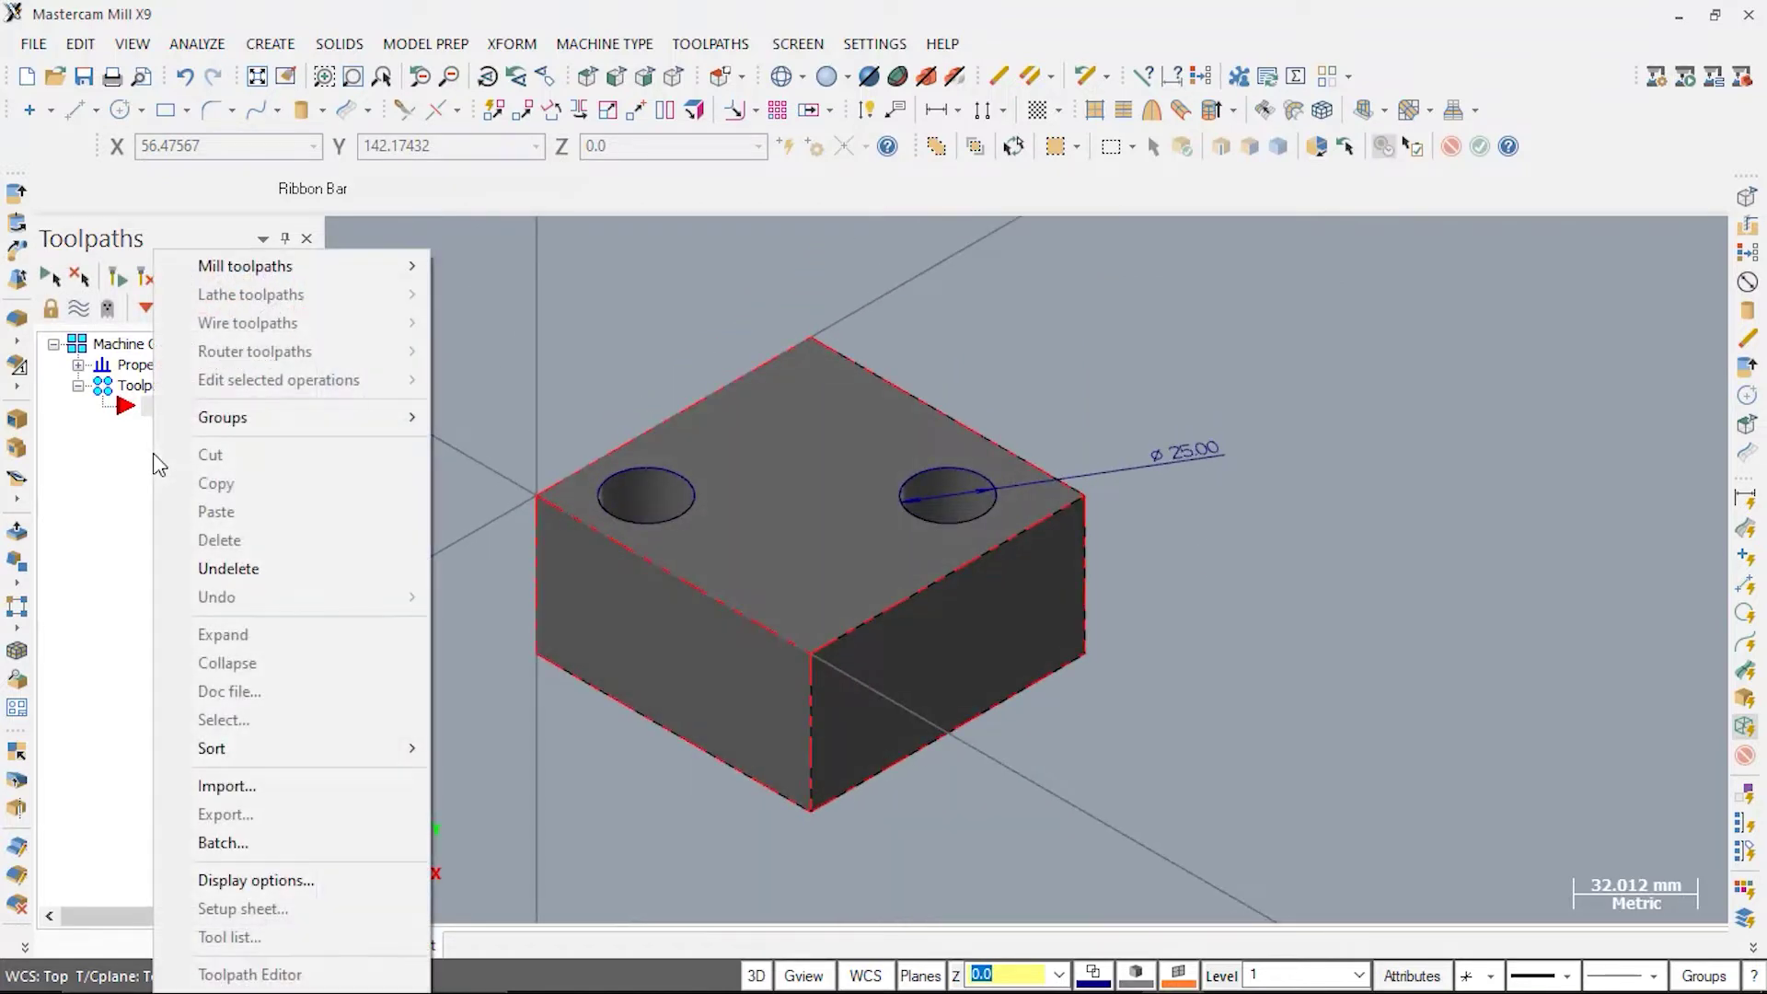
pyautogui.moveTo(267, 271)
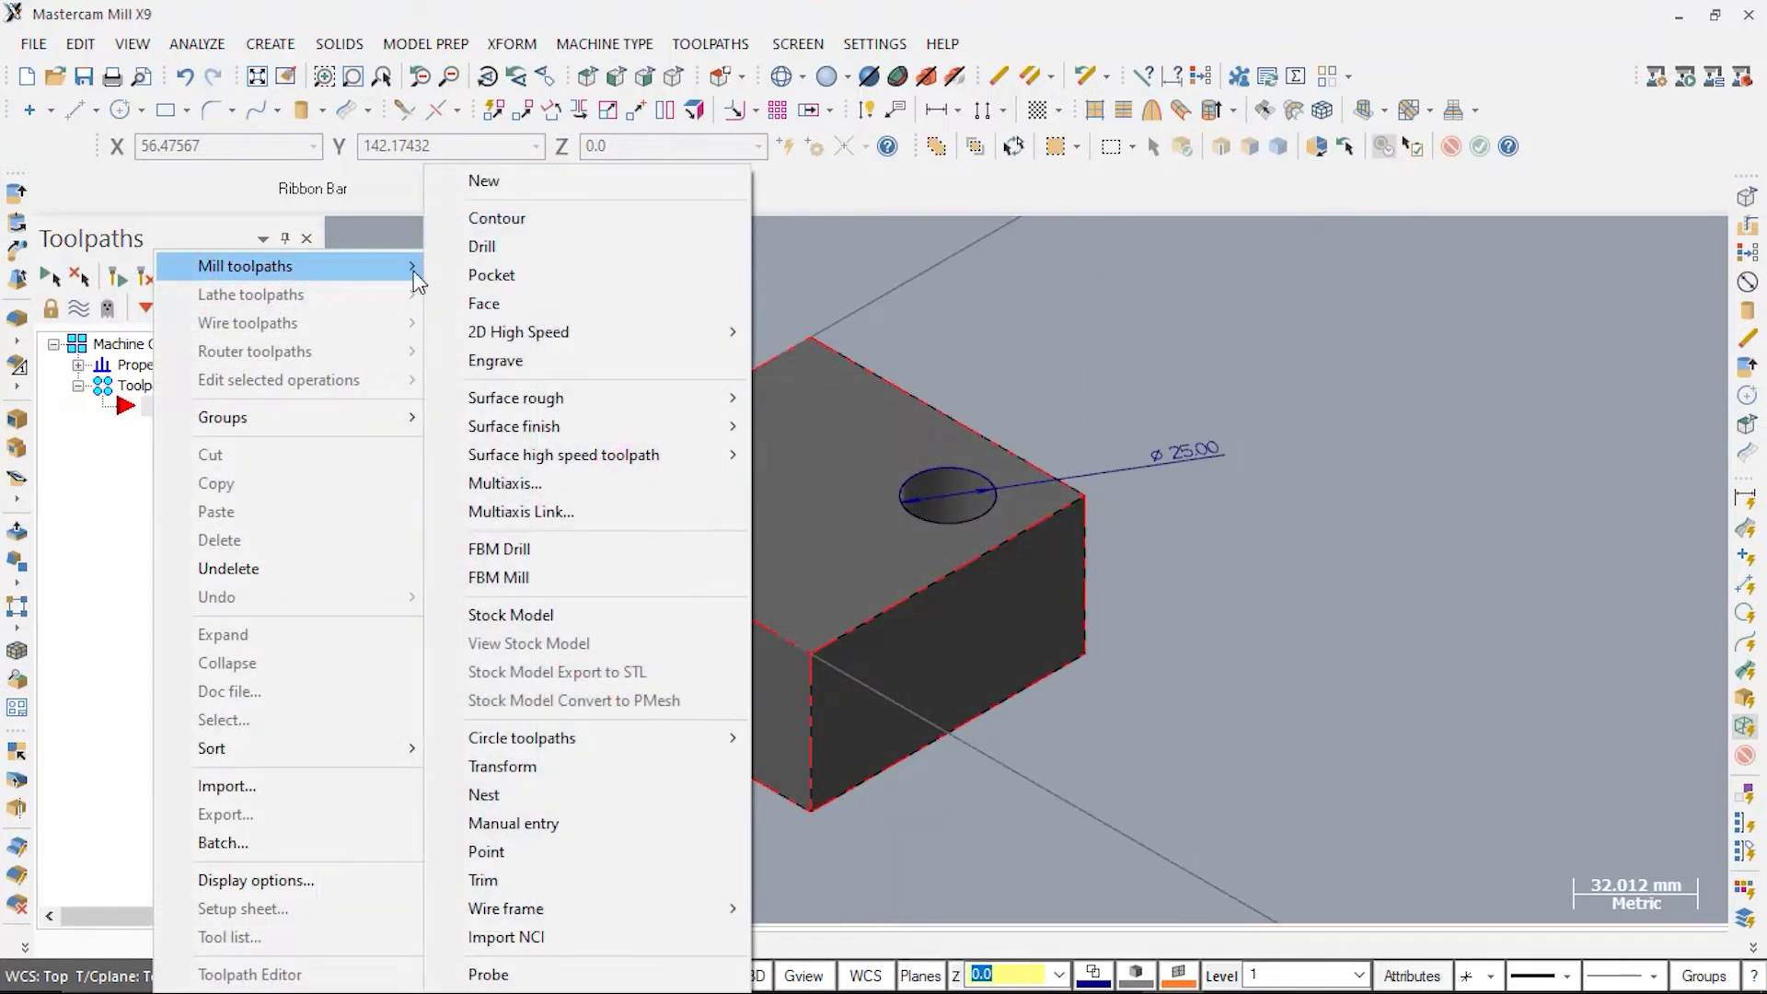
pyautogui.click(471, 247)
pyautogui.click(190, 414)
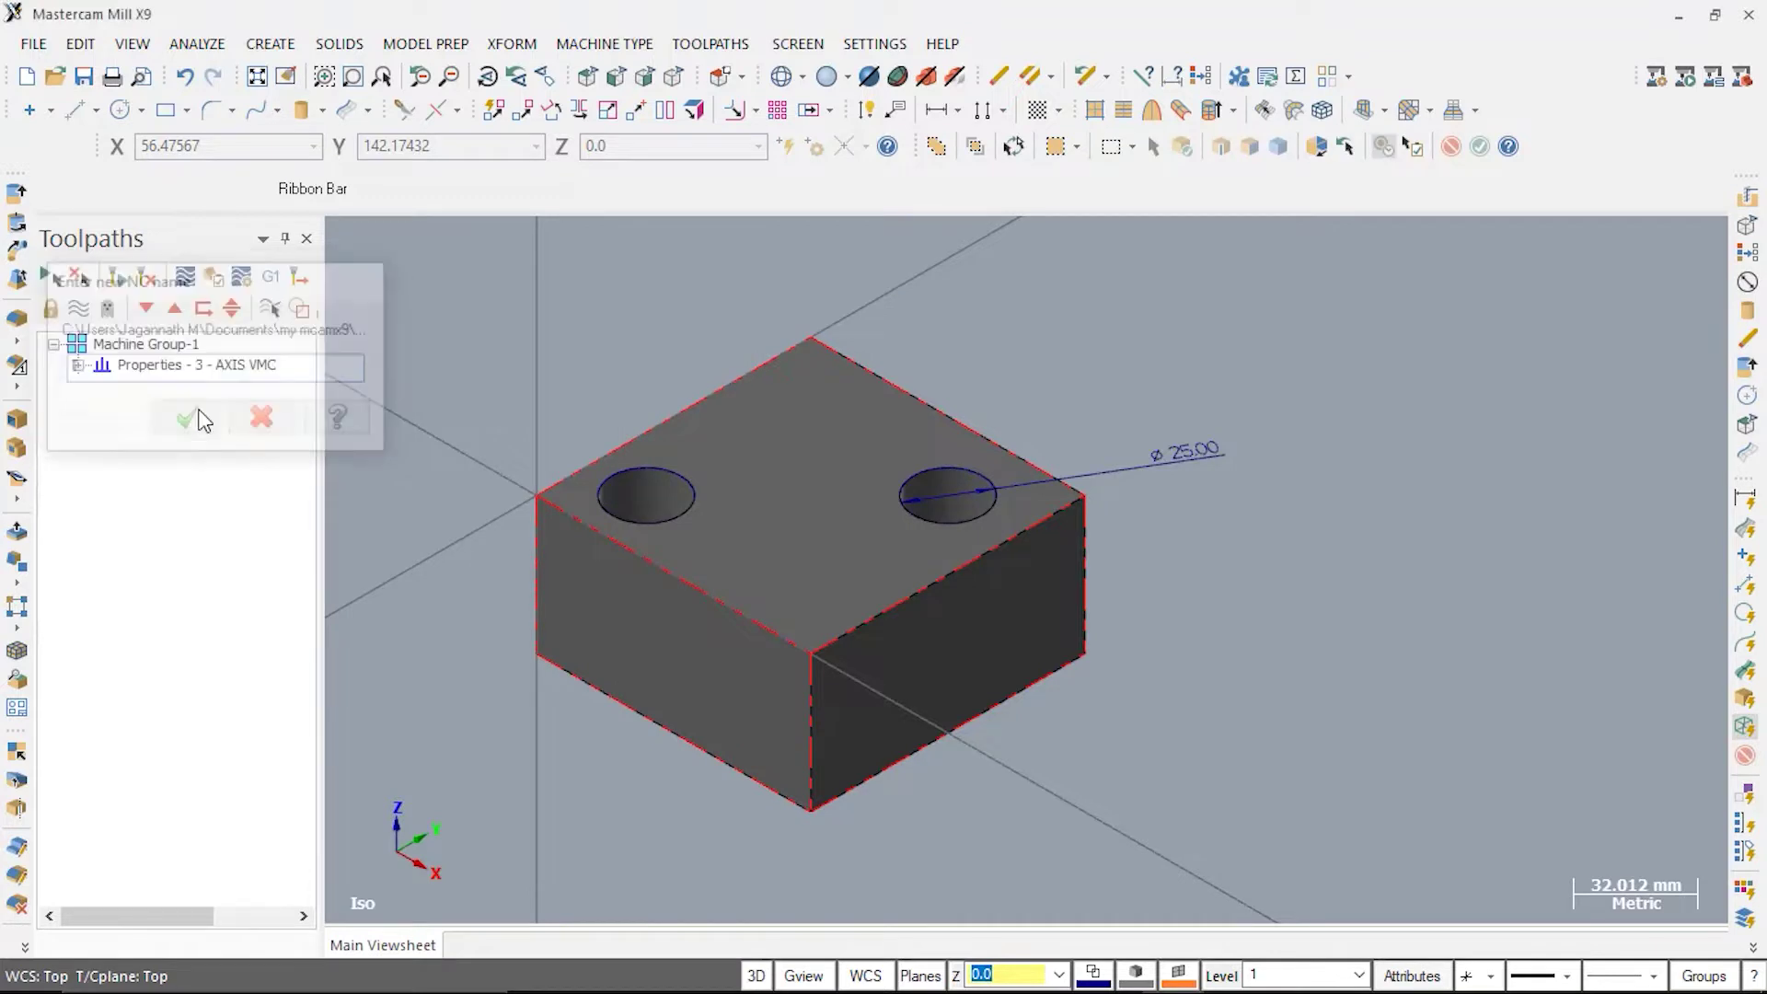
pyautogui.click(189, 411)
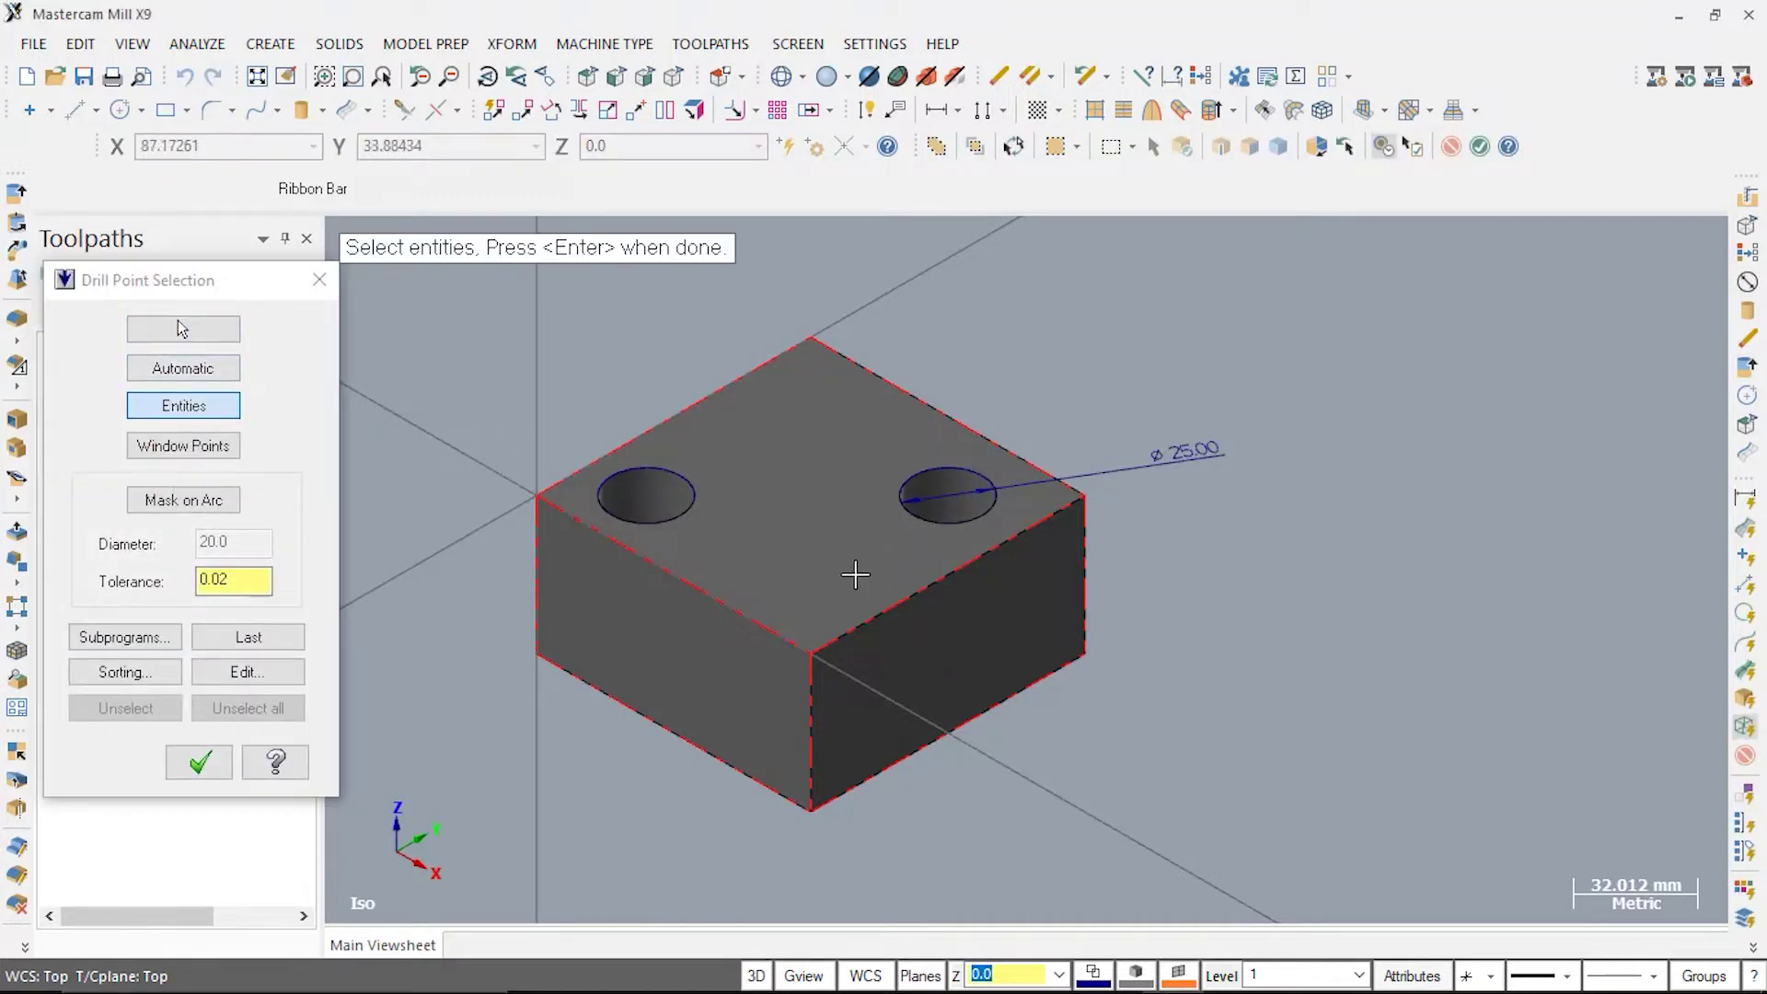
pyautogui.click(686, 514)
pyautogui.click(954, 479)
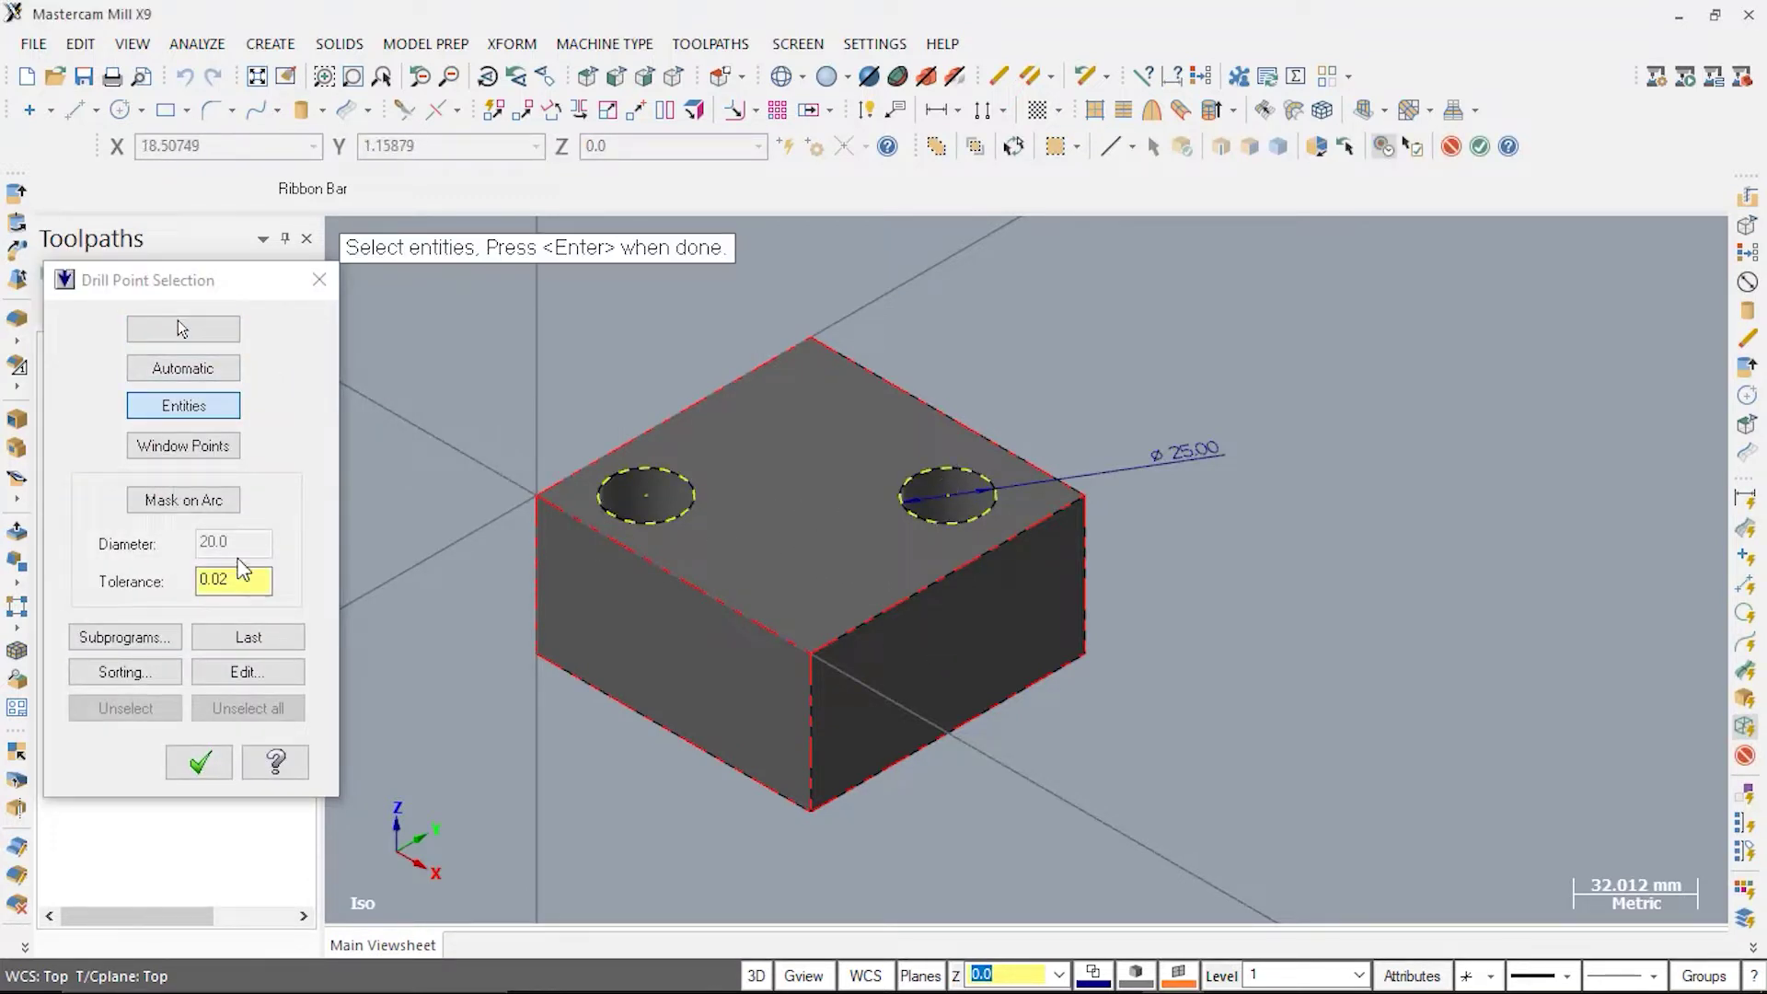
pyautogui.click(199, 761)
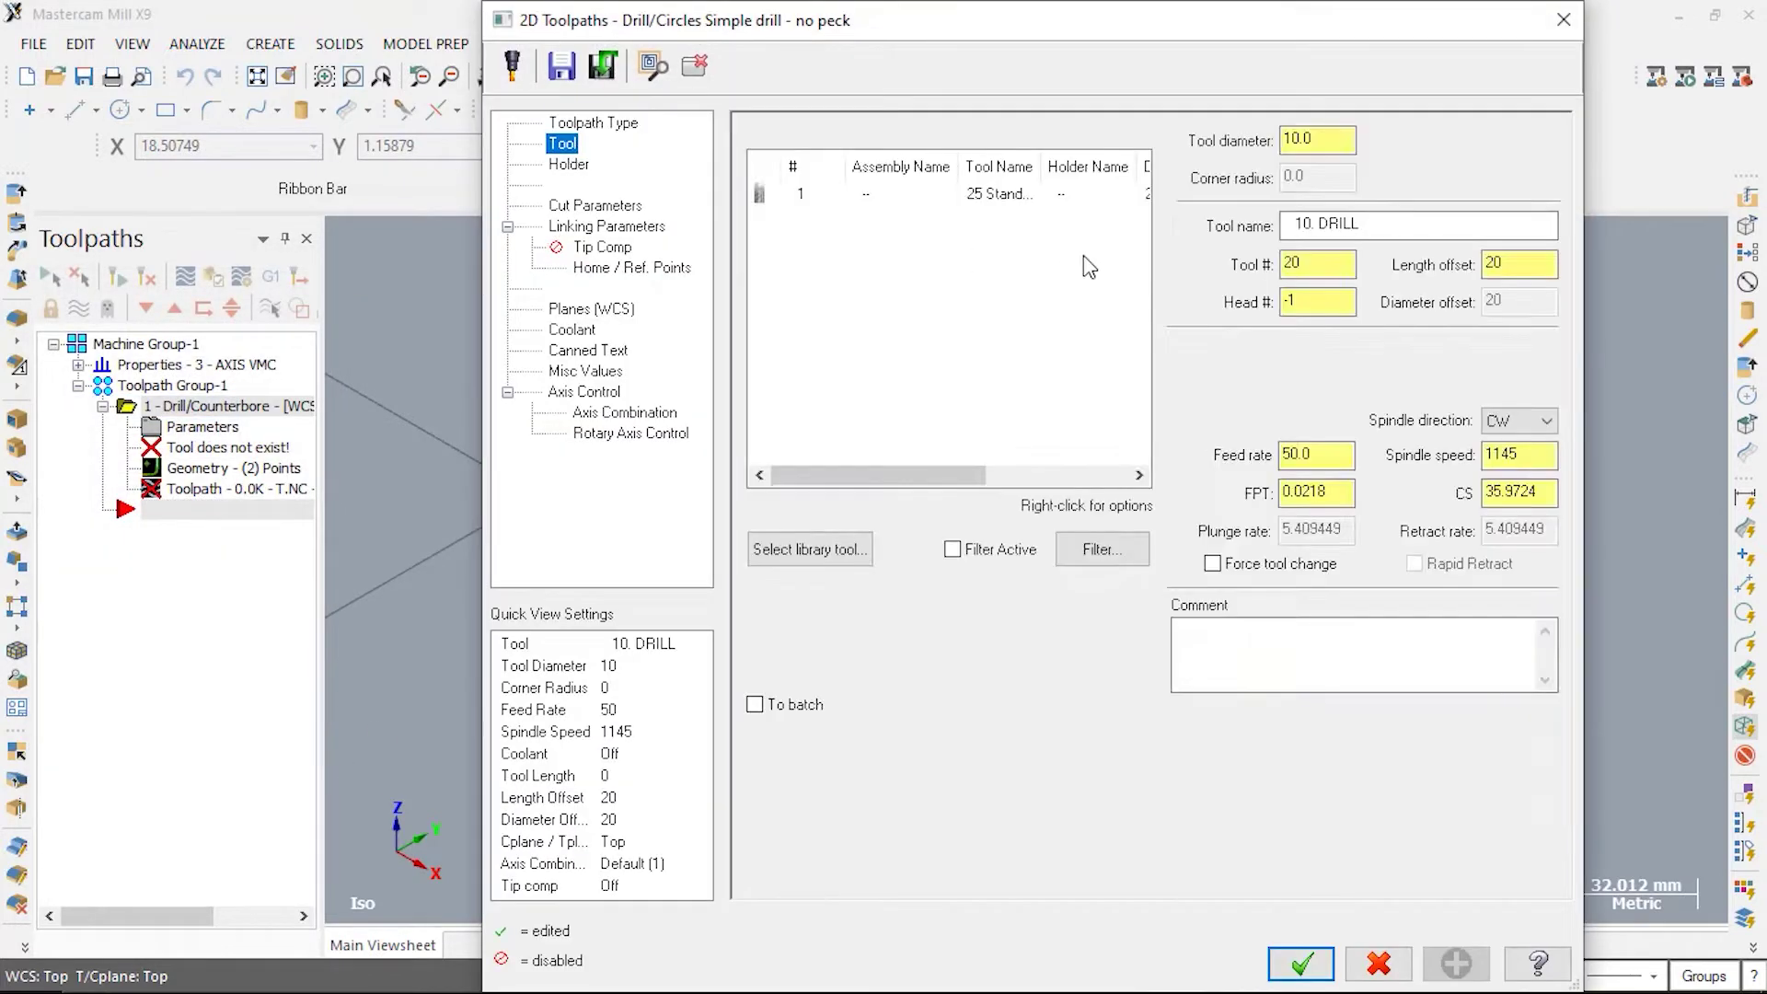
# Assign the 25 Standard Drill to the operation and set a Peck Drill cycle with a peck of 5.
pyautogui.click(1037, 197)
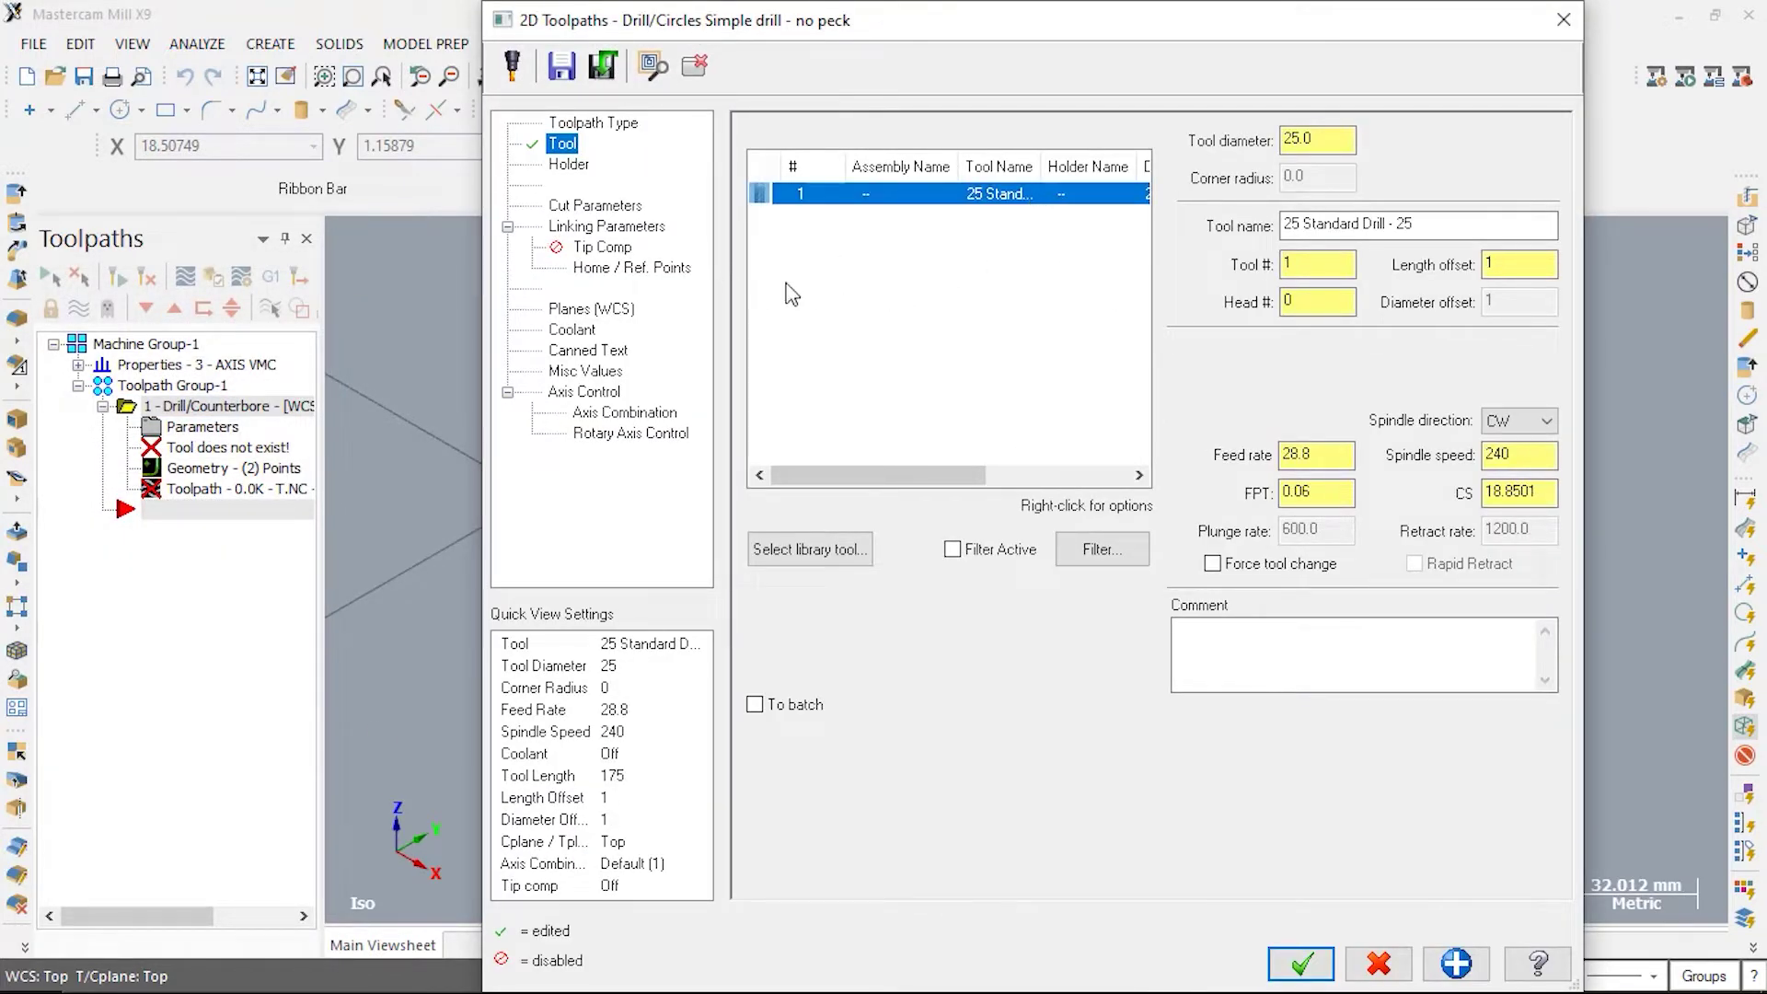
pyautogui.click(594, 204)
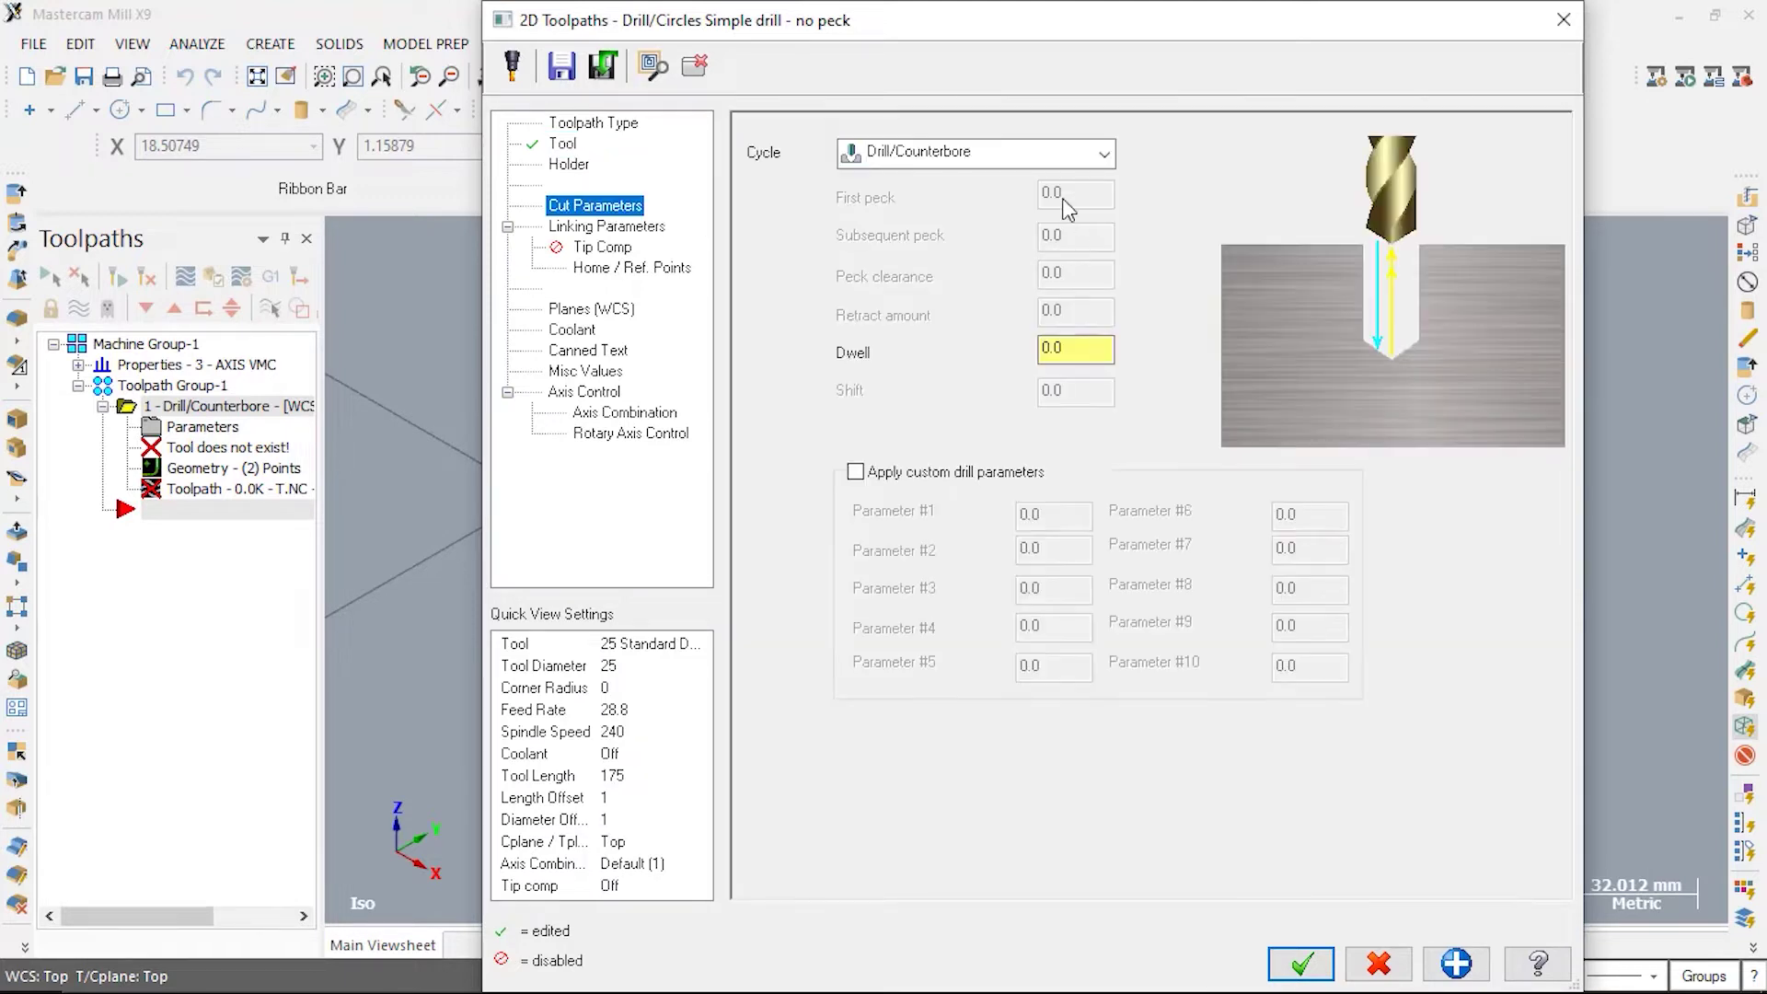
pyautogui.click(1041, 153)
pyautogui.click(978, 202)
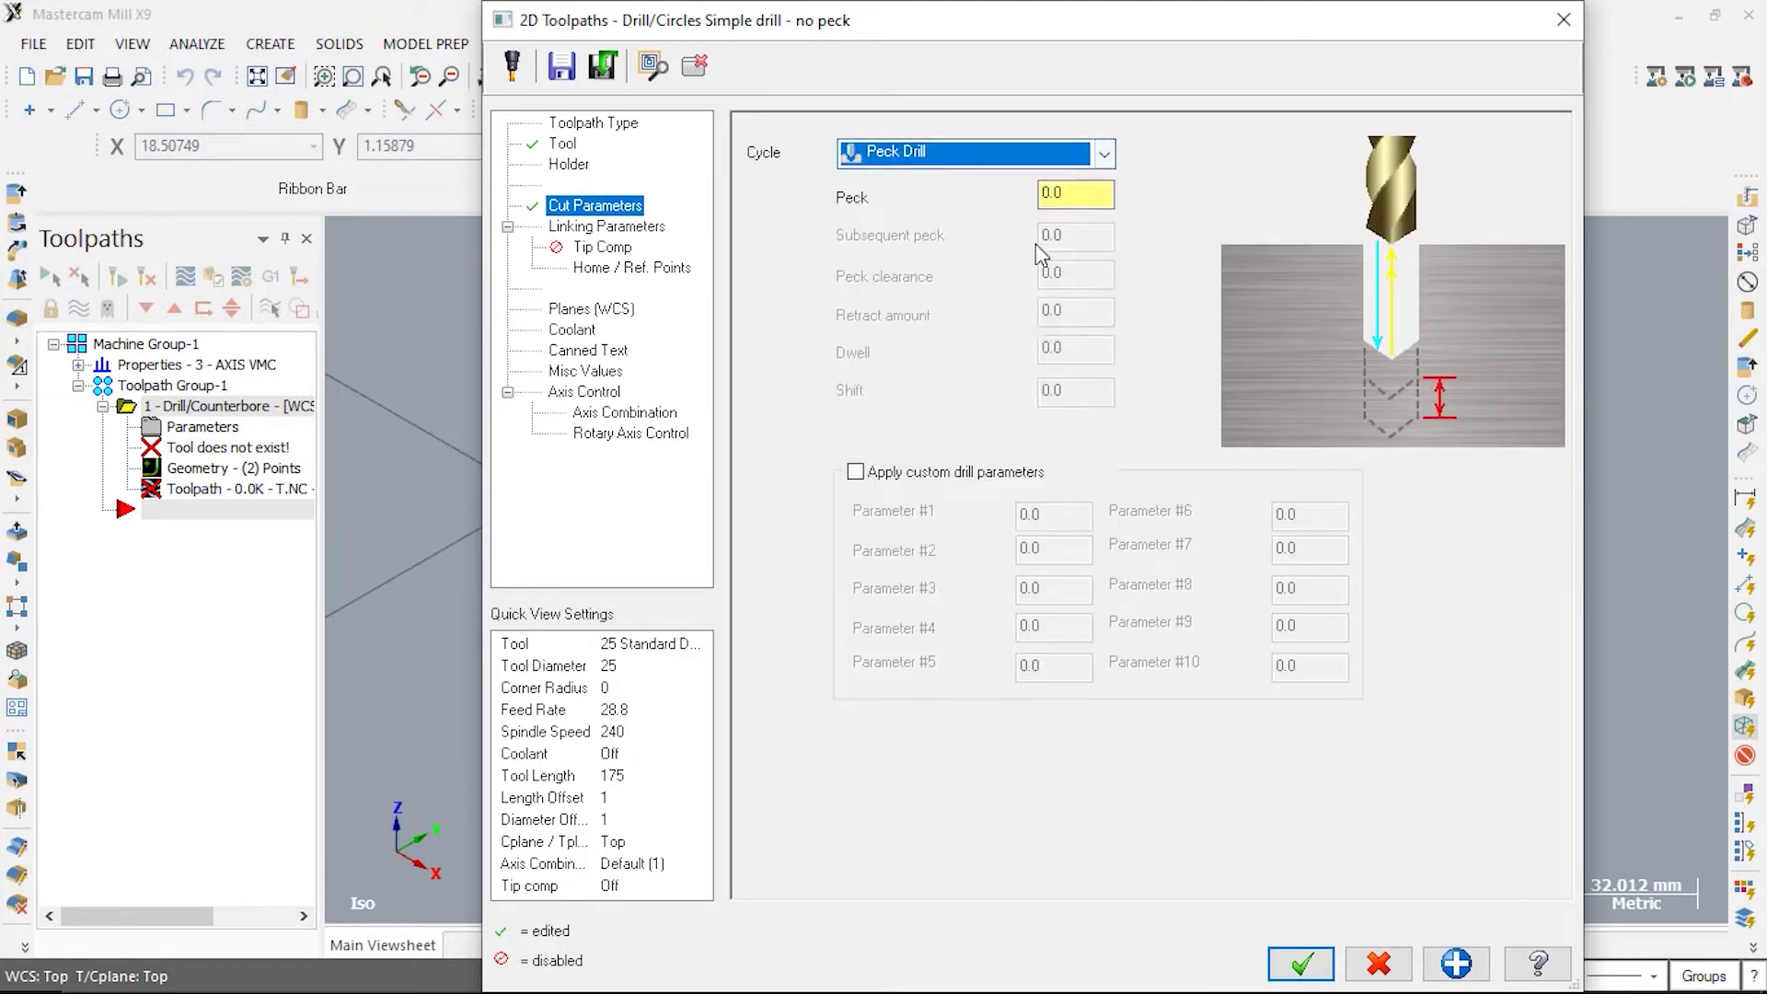
pyautogui.write('8')
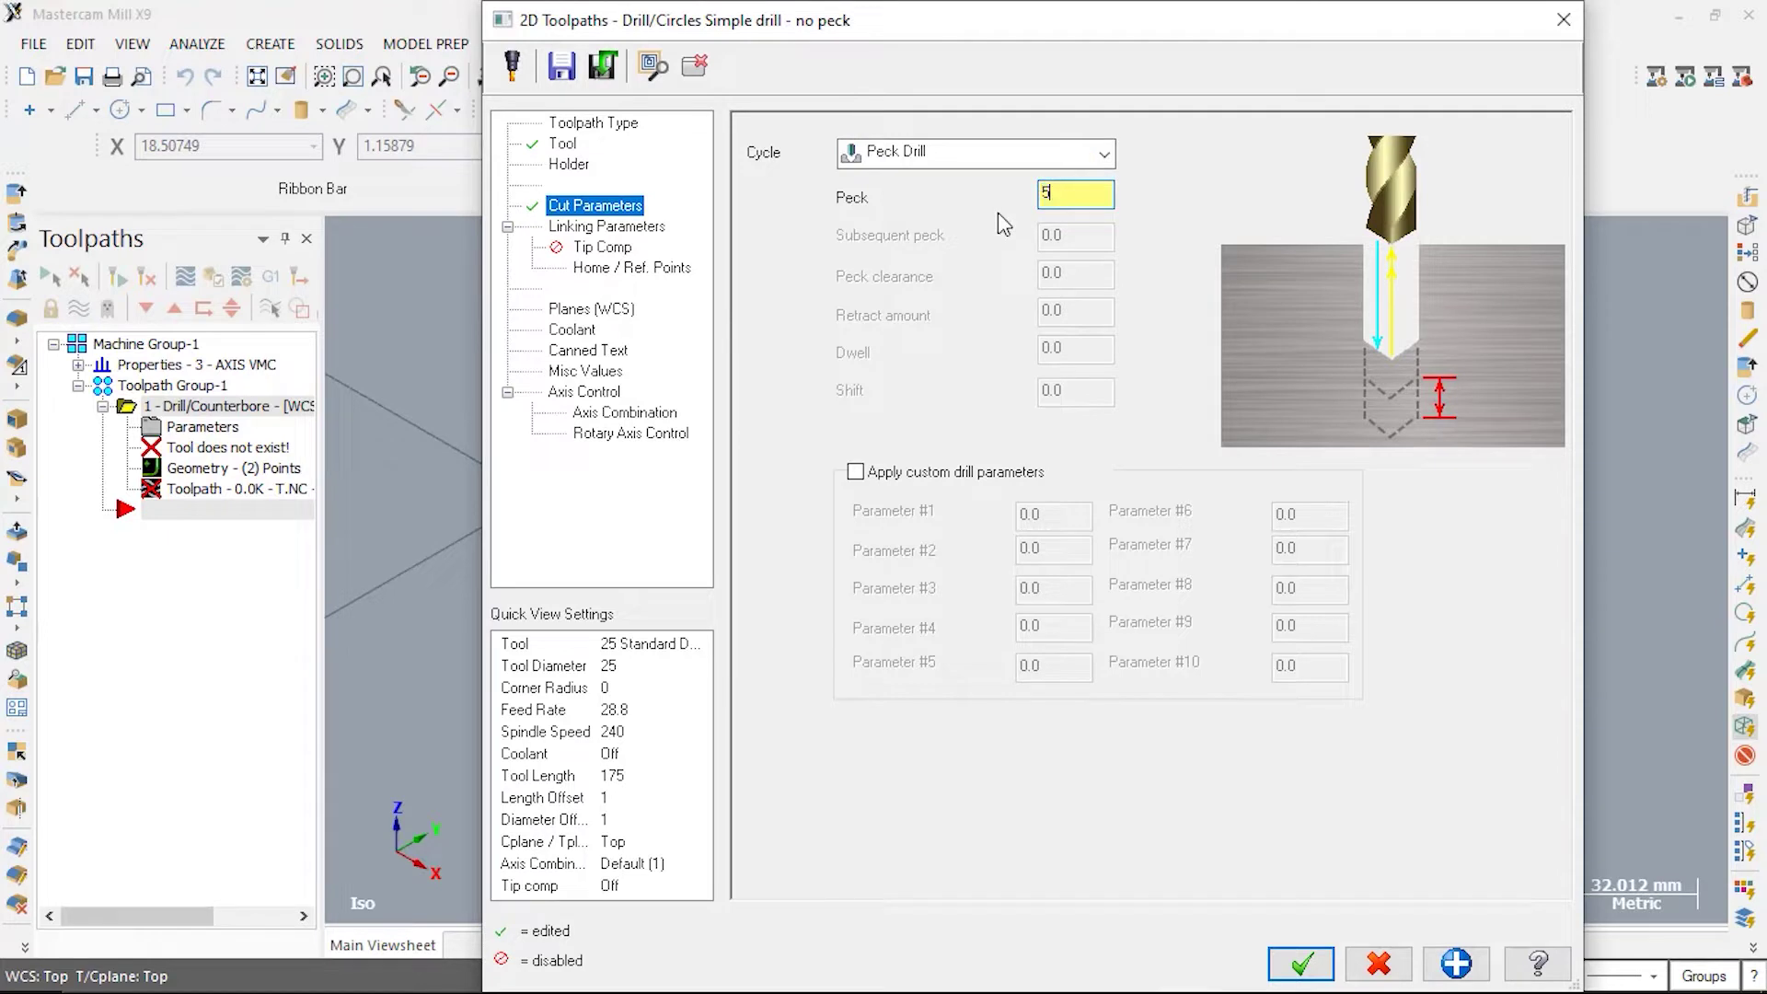
# Enable a clearance of 50.0, make the 25.0 retract absolute, set an absolute depth of -55.0 and generate the toolpath.
pyautogui.click(626, 227)
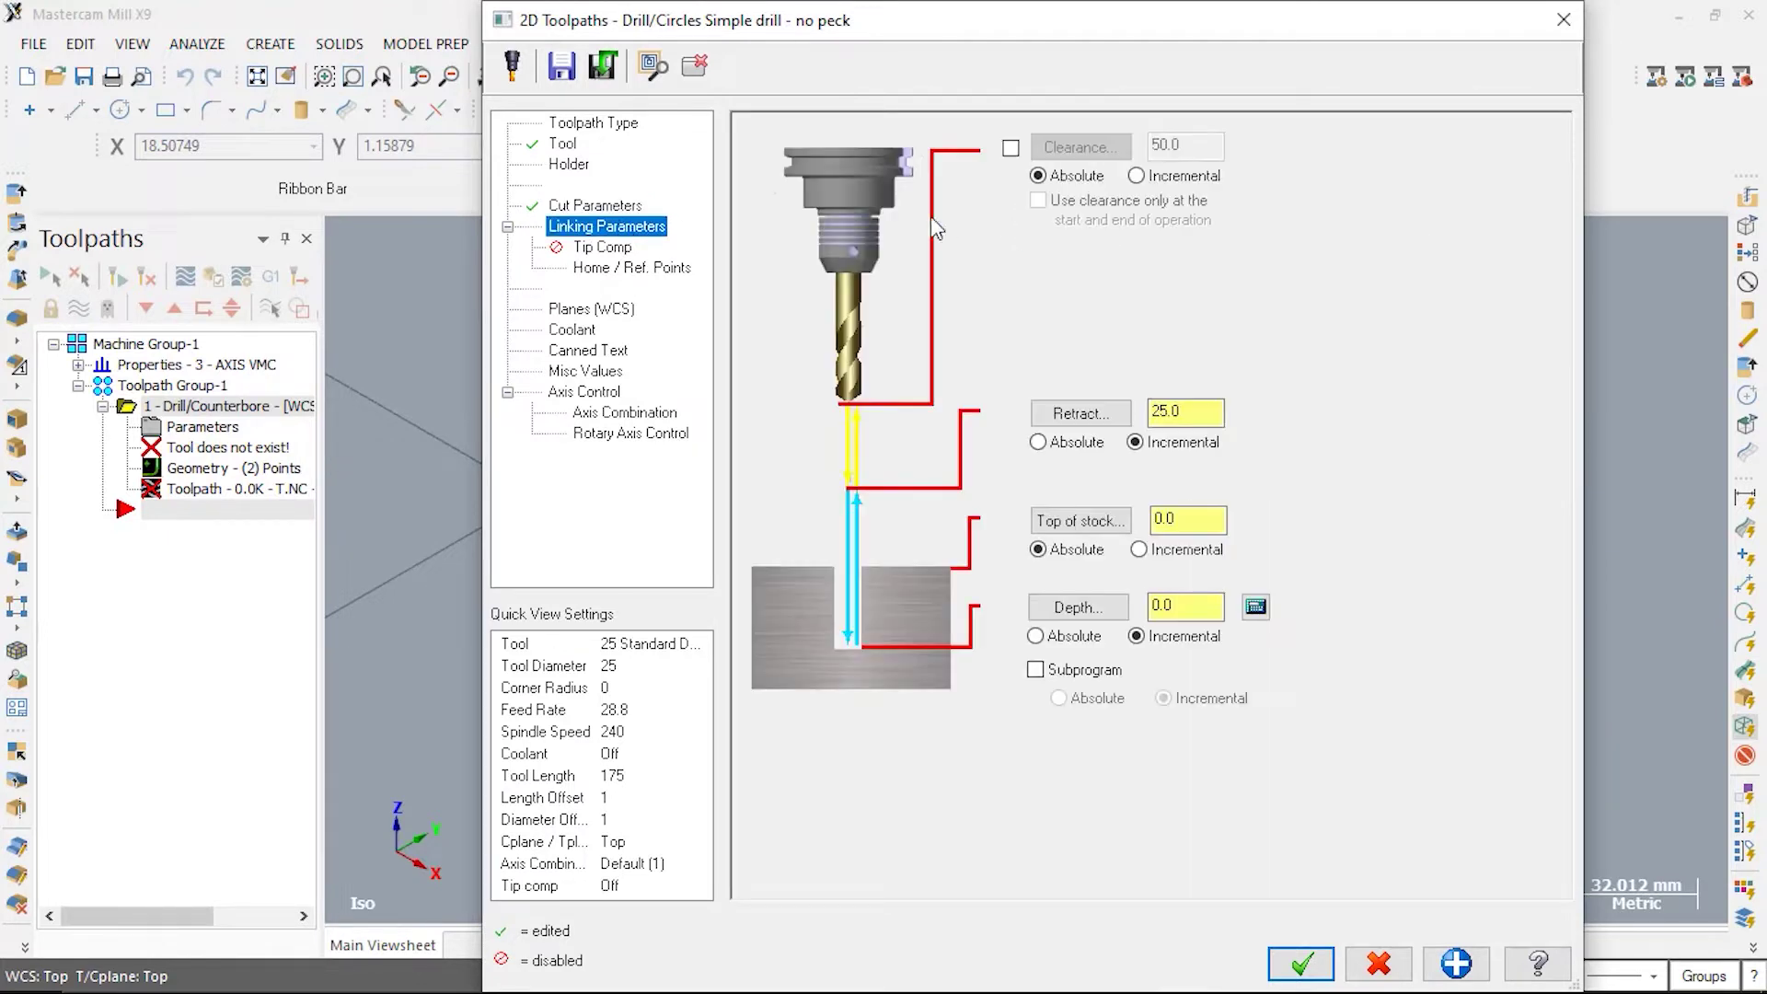
pyautogui.click(1010, 149)
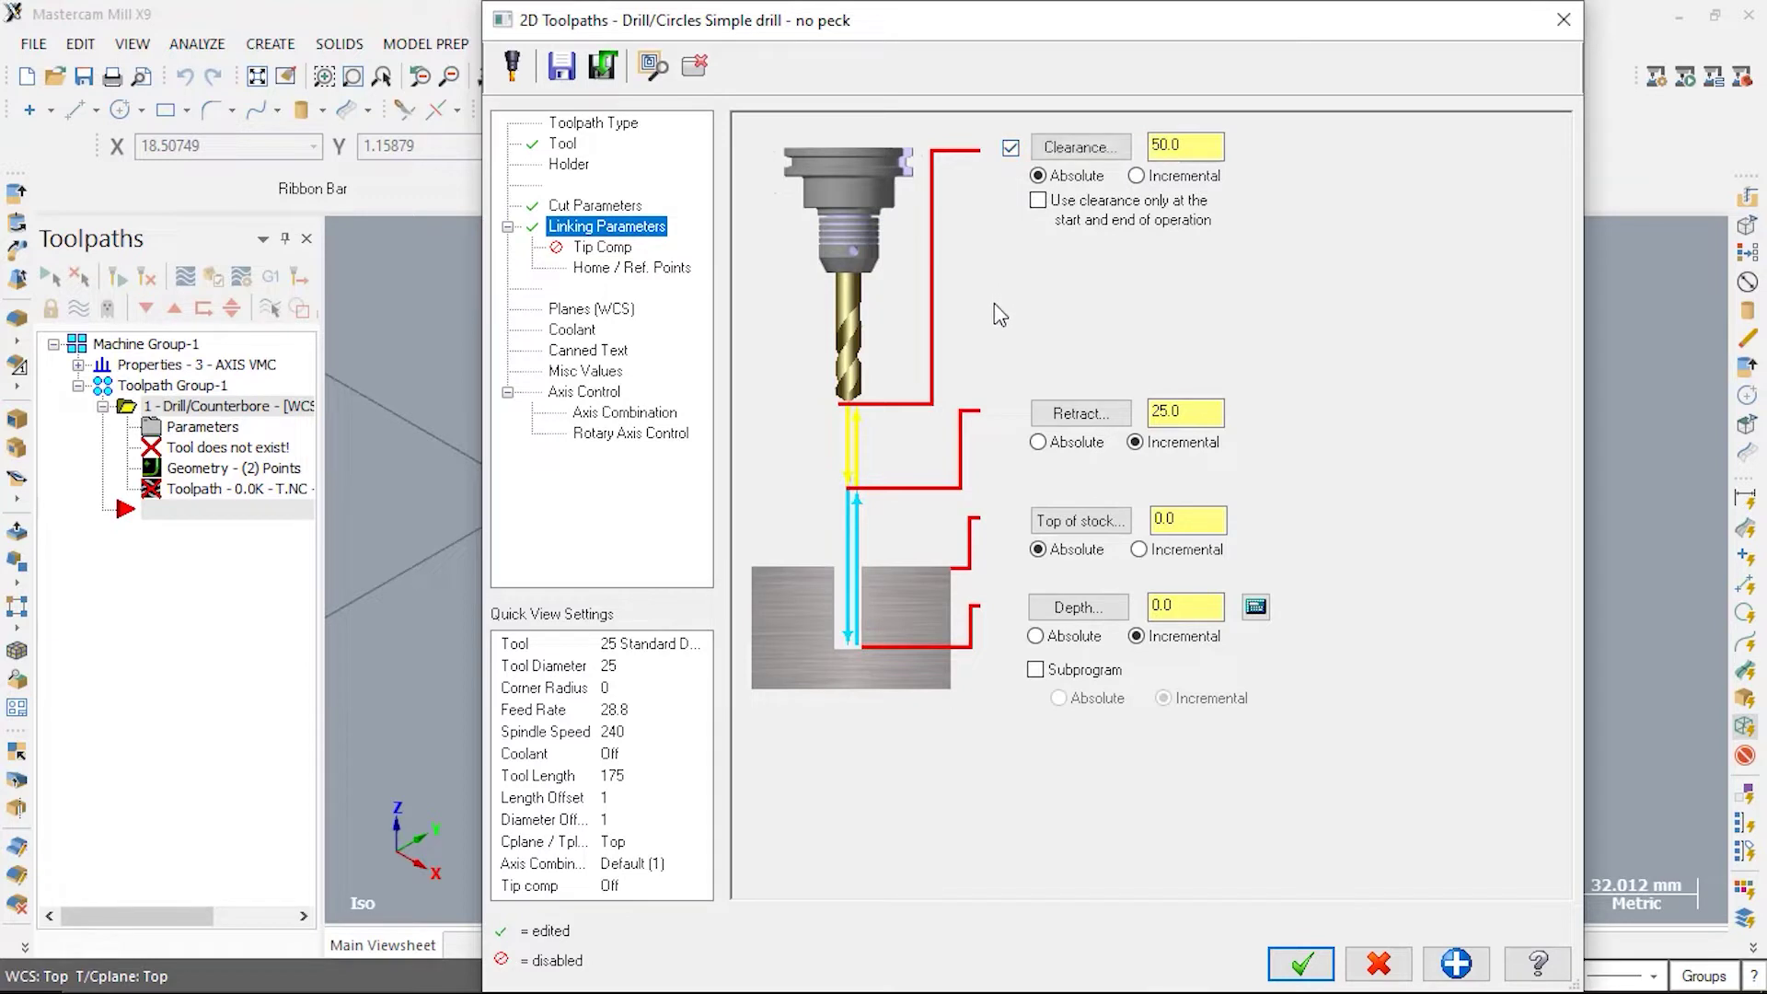
pyautogui.click(1060, 447)
pyautogui.doubleClick(1159, 605)
pyautogui.click(1307, 962)
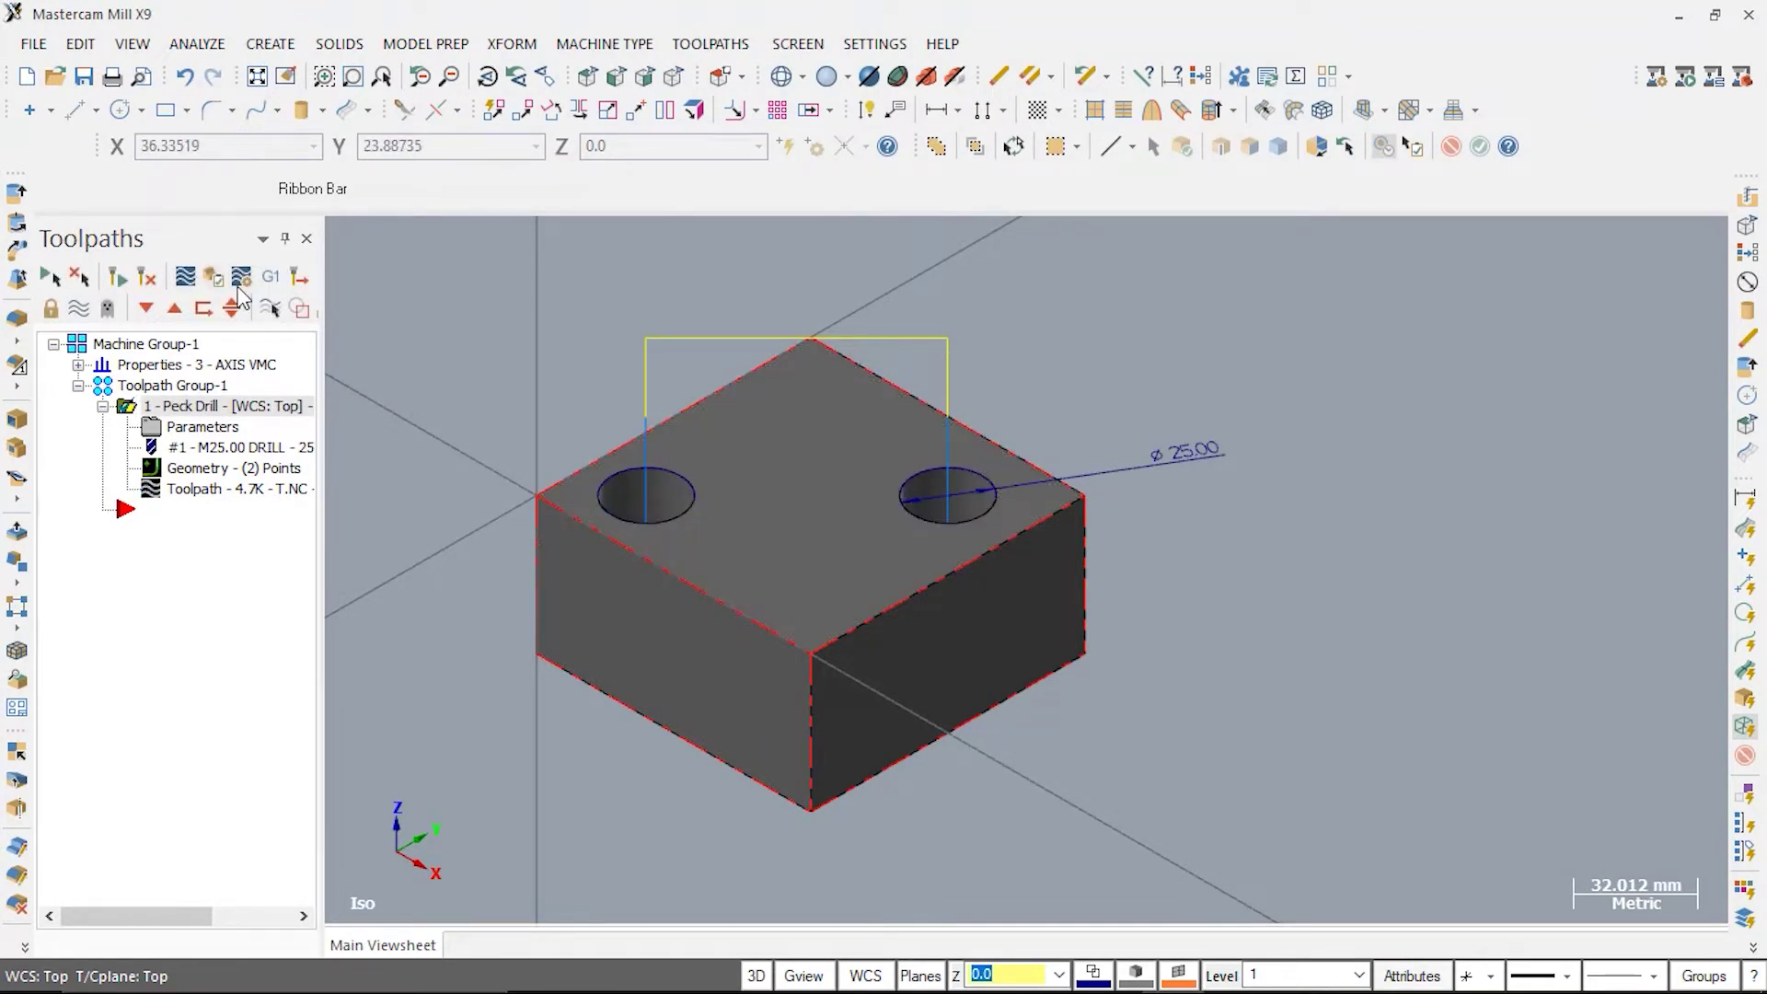
# Post-process the peck drill operation to an NC file named D1.
pyautogui.click(265, 278)
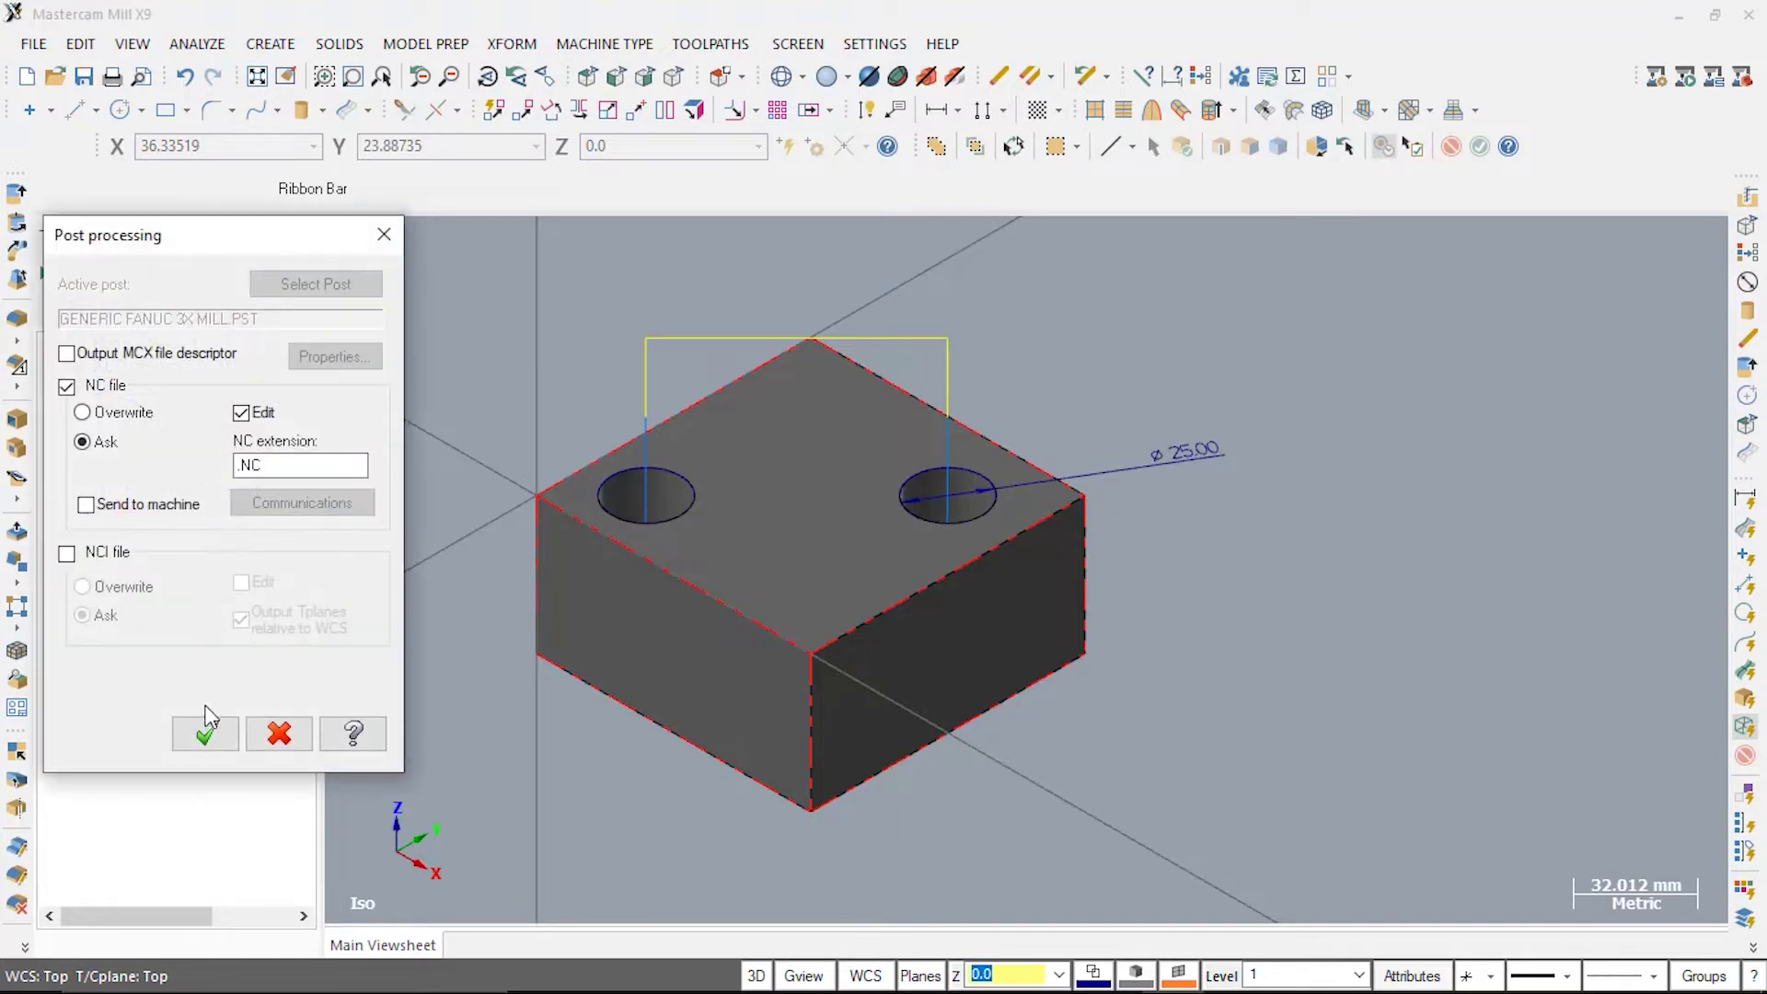
pyautogui.click(206, 737)
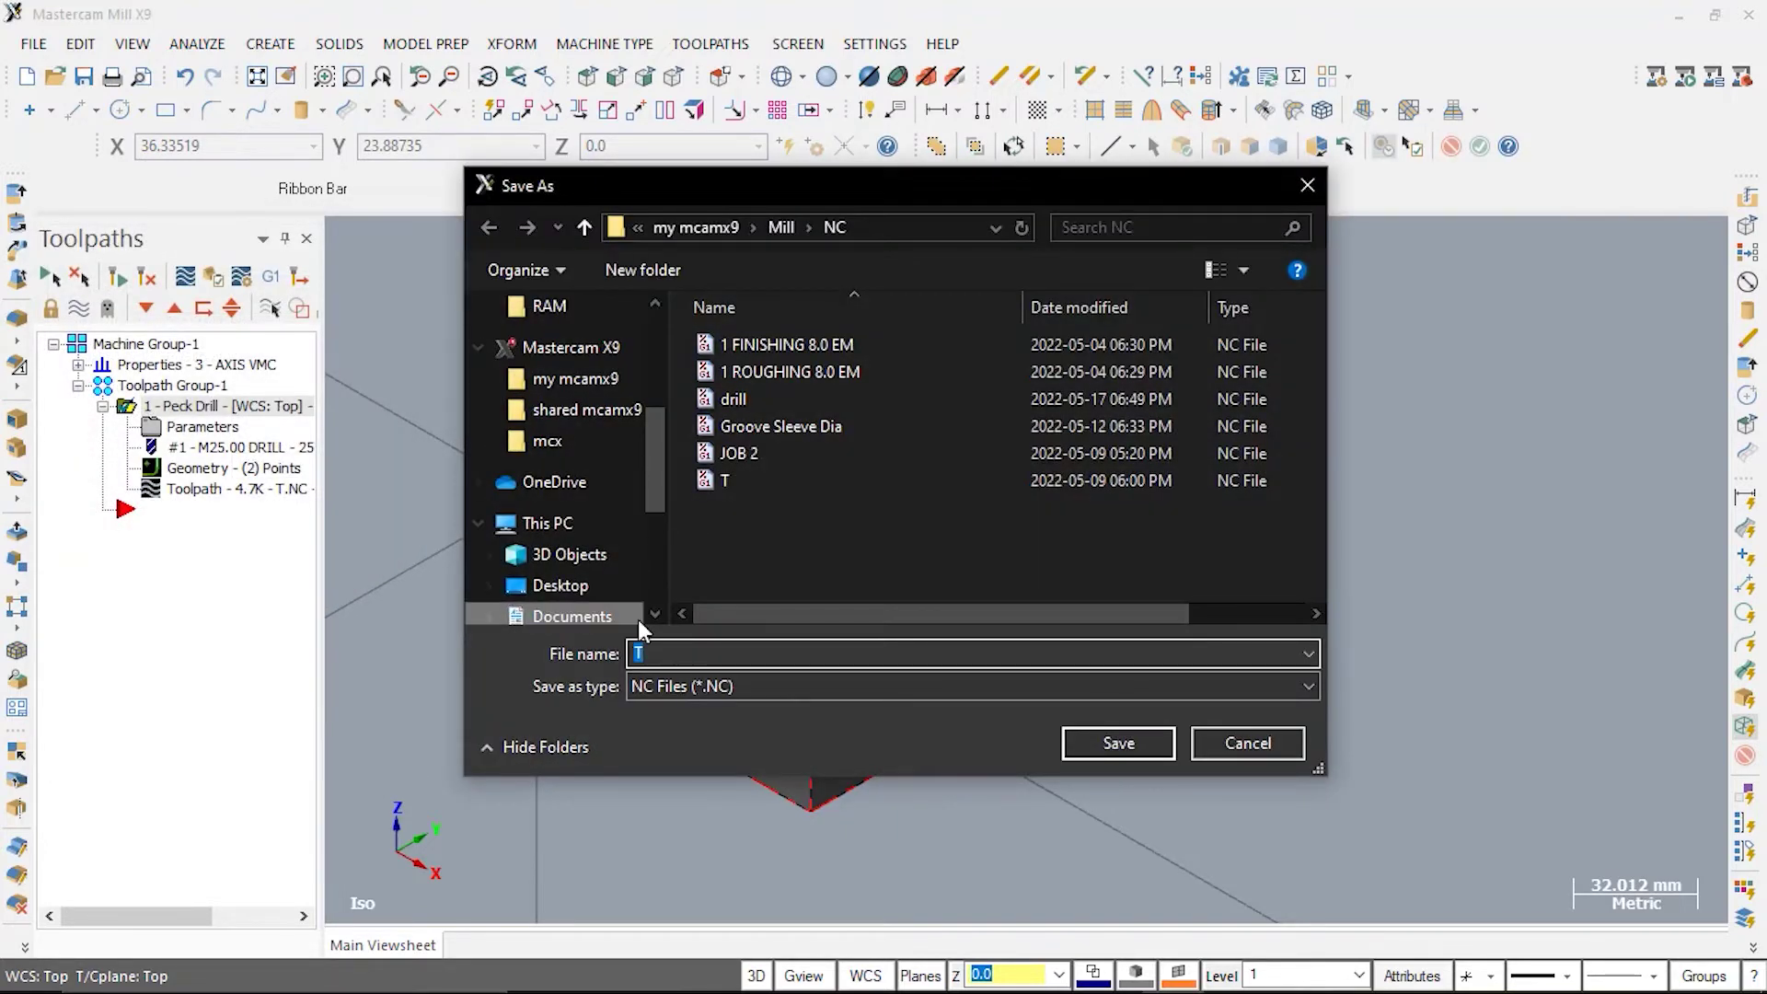
pyautogui.write('D1')
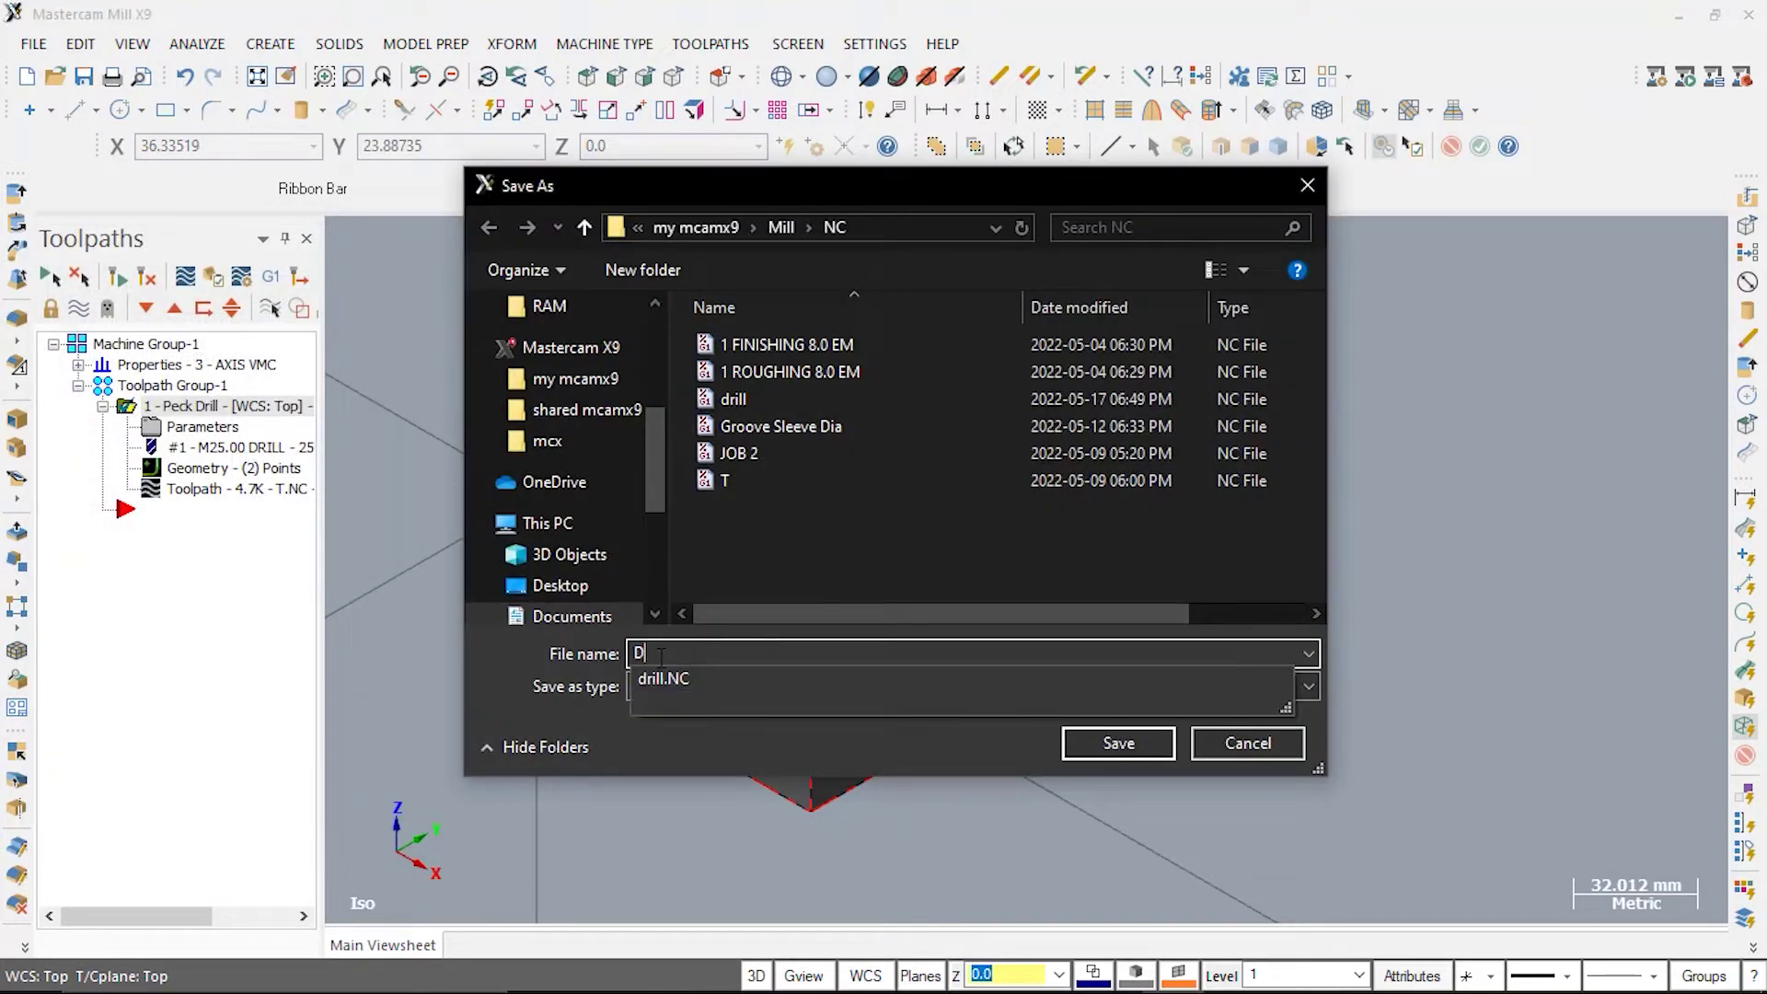
pyautogui.click(1118, 743)
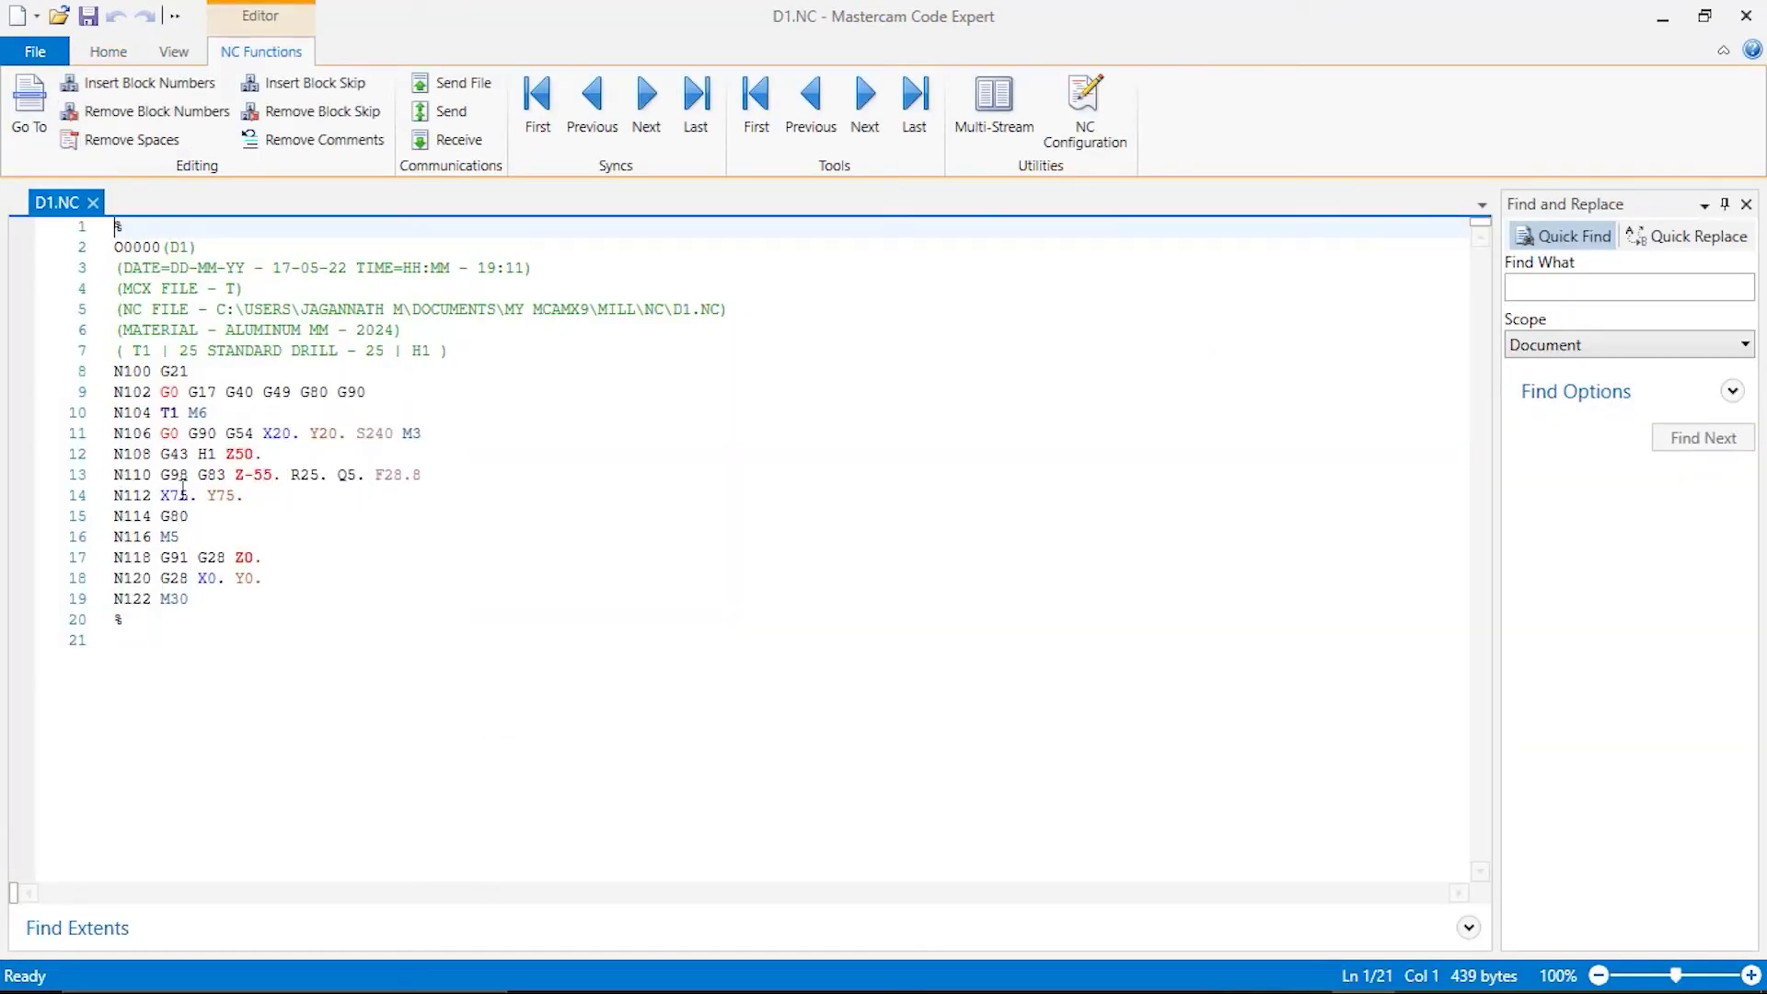
# Examine the G98 G83 drilling block and the initial Z height in the D1 program, and close the code editor.
pyautogui.moveTo(164, 475); pyautogui.dragTo(433, 472)
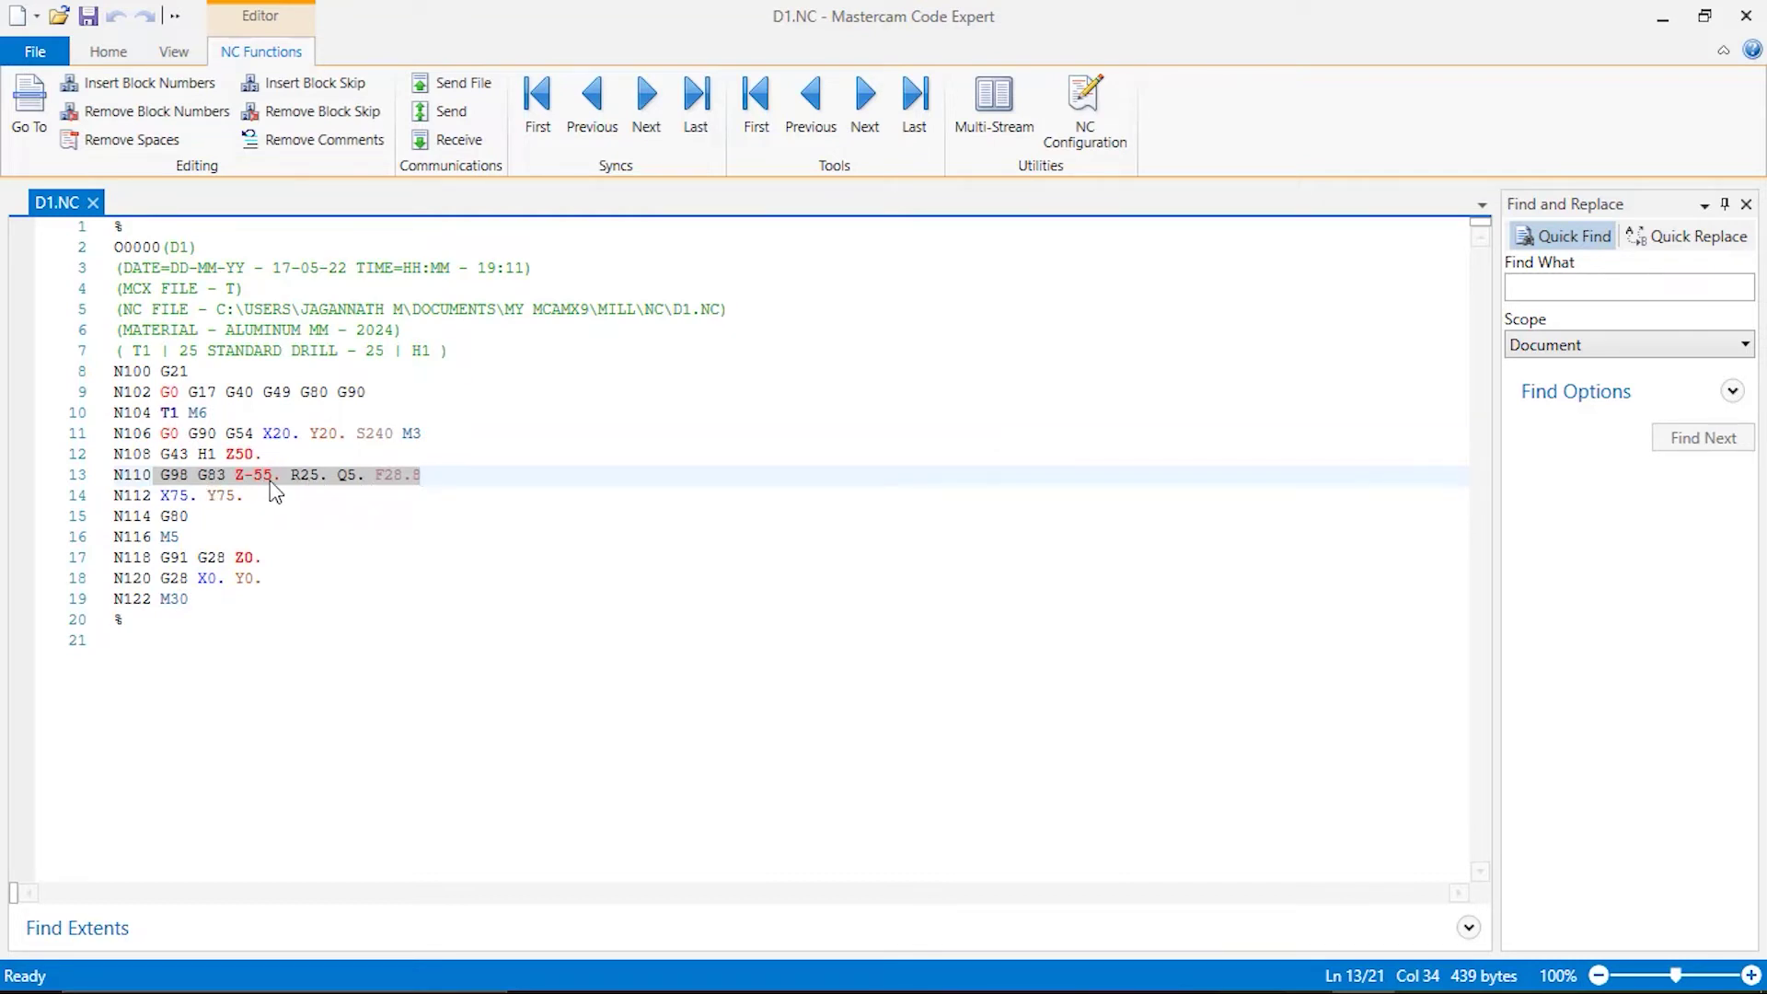
pyautogui.click(251, 497)
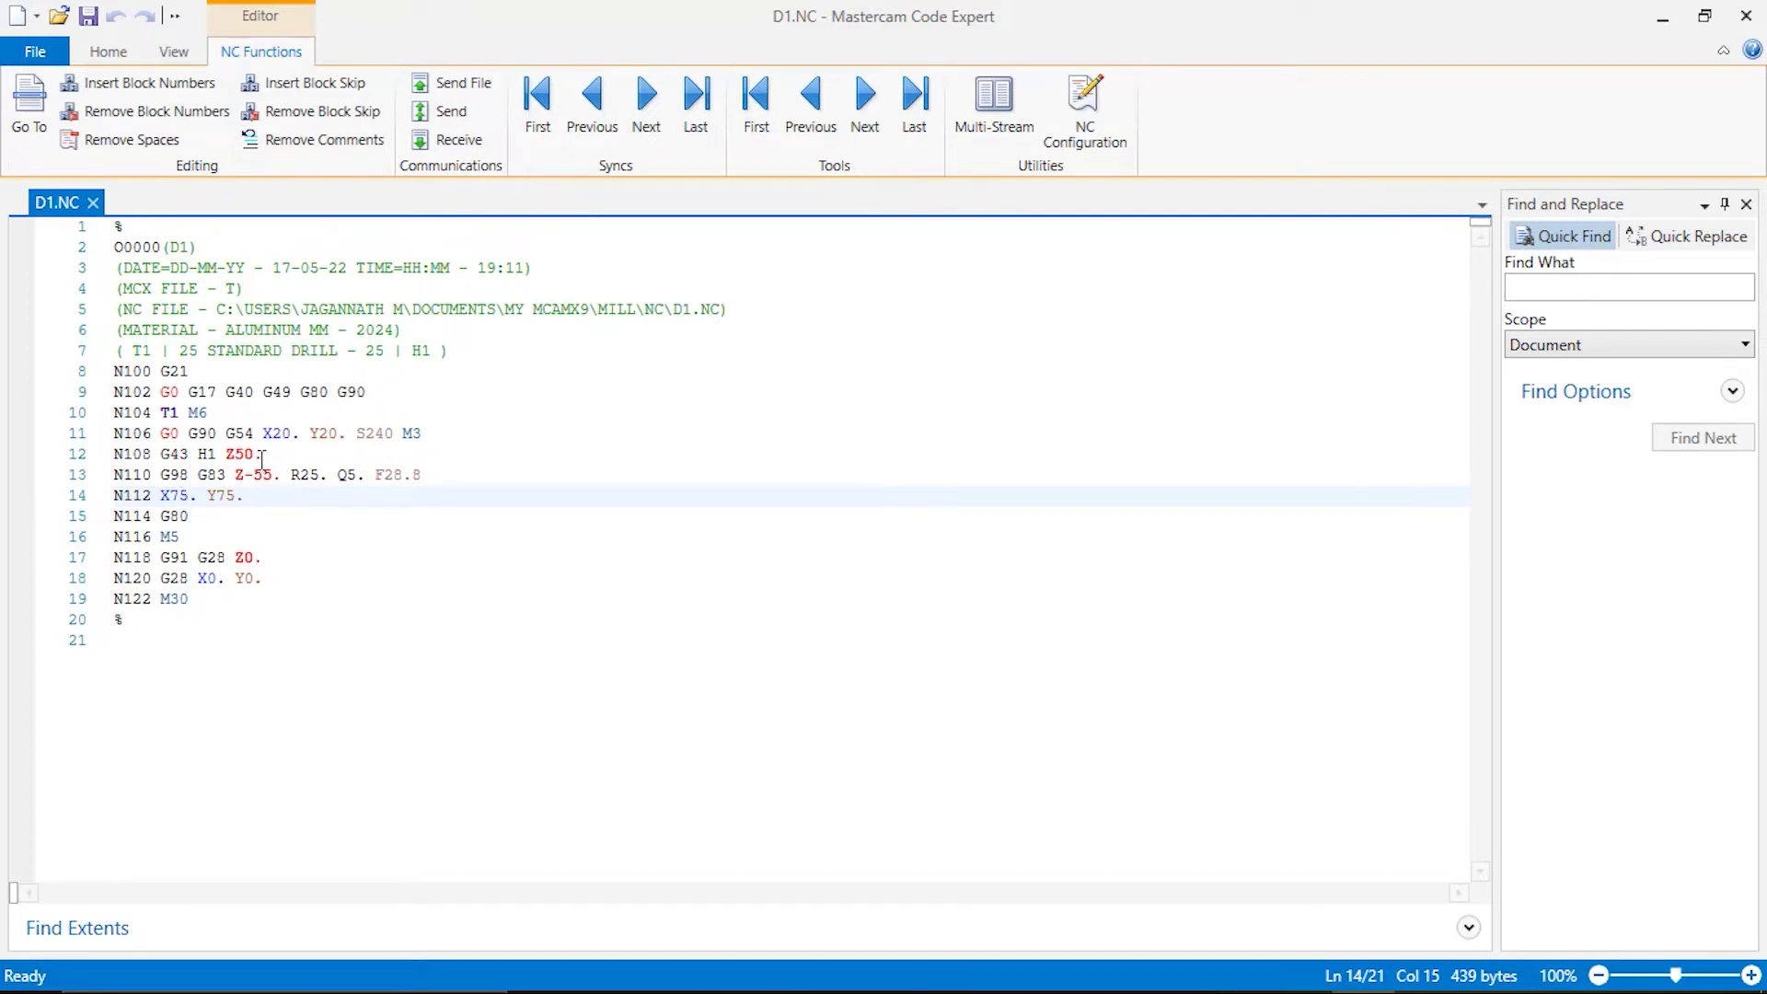
pyautogui.moveTo(262, 455); pyautogui.dragTo(229, 455)
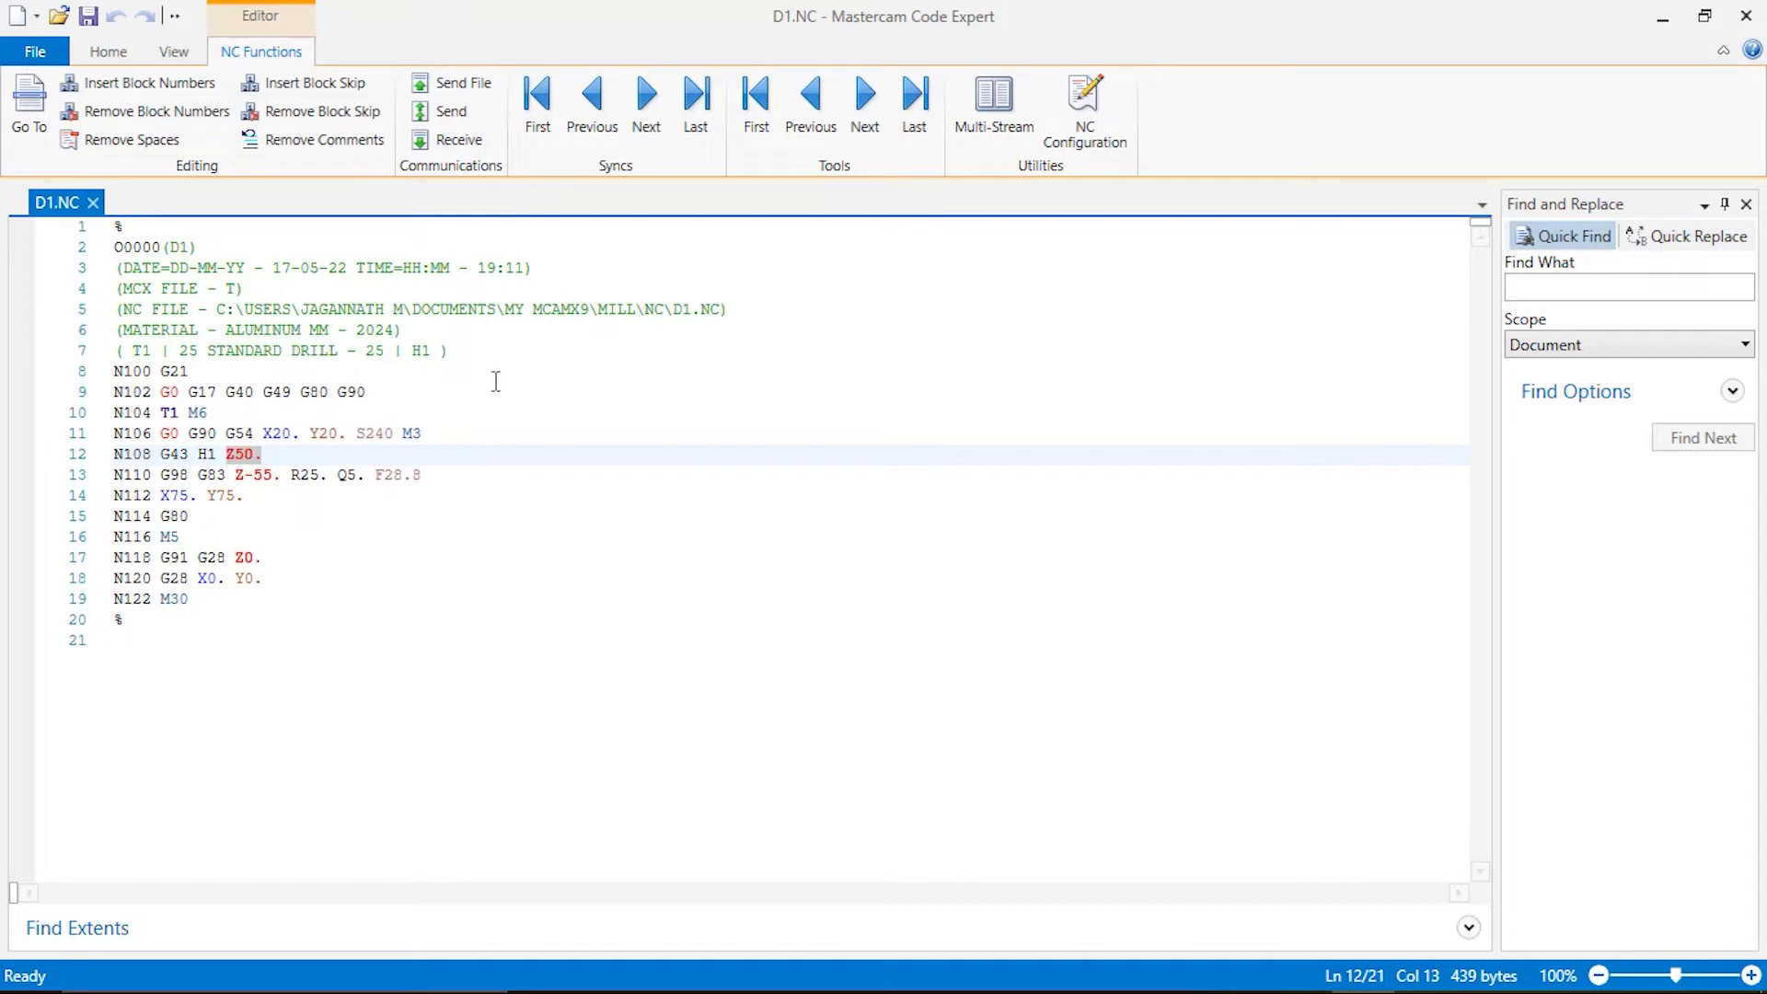
pyautogui.click(258, 492)
pyautogui.moveTo(189, 472); pyautogui.dragTo(153, 474)
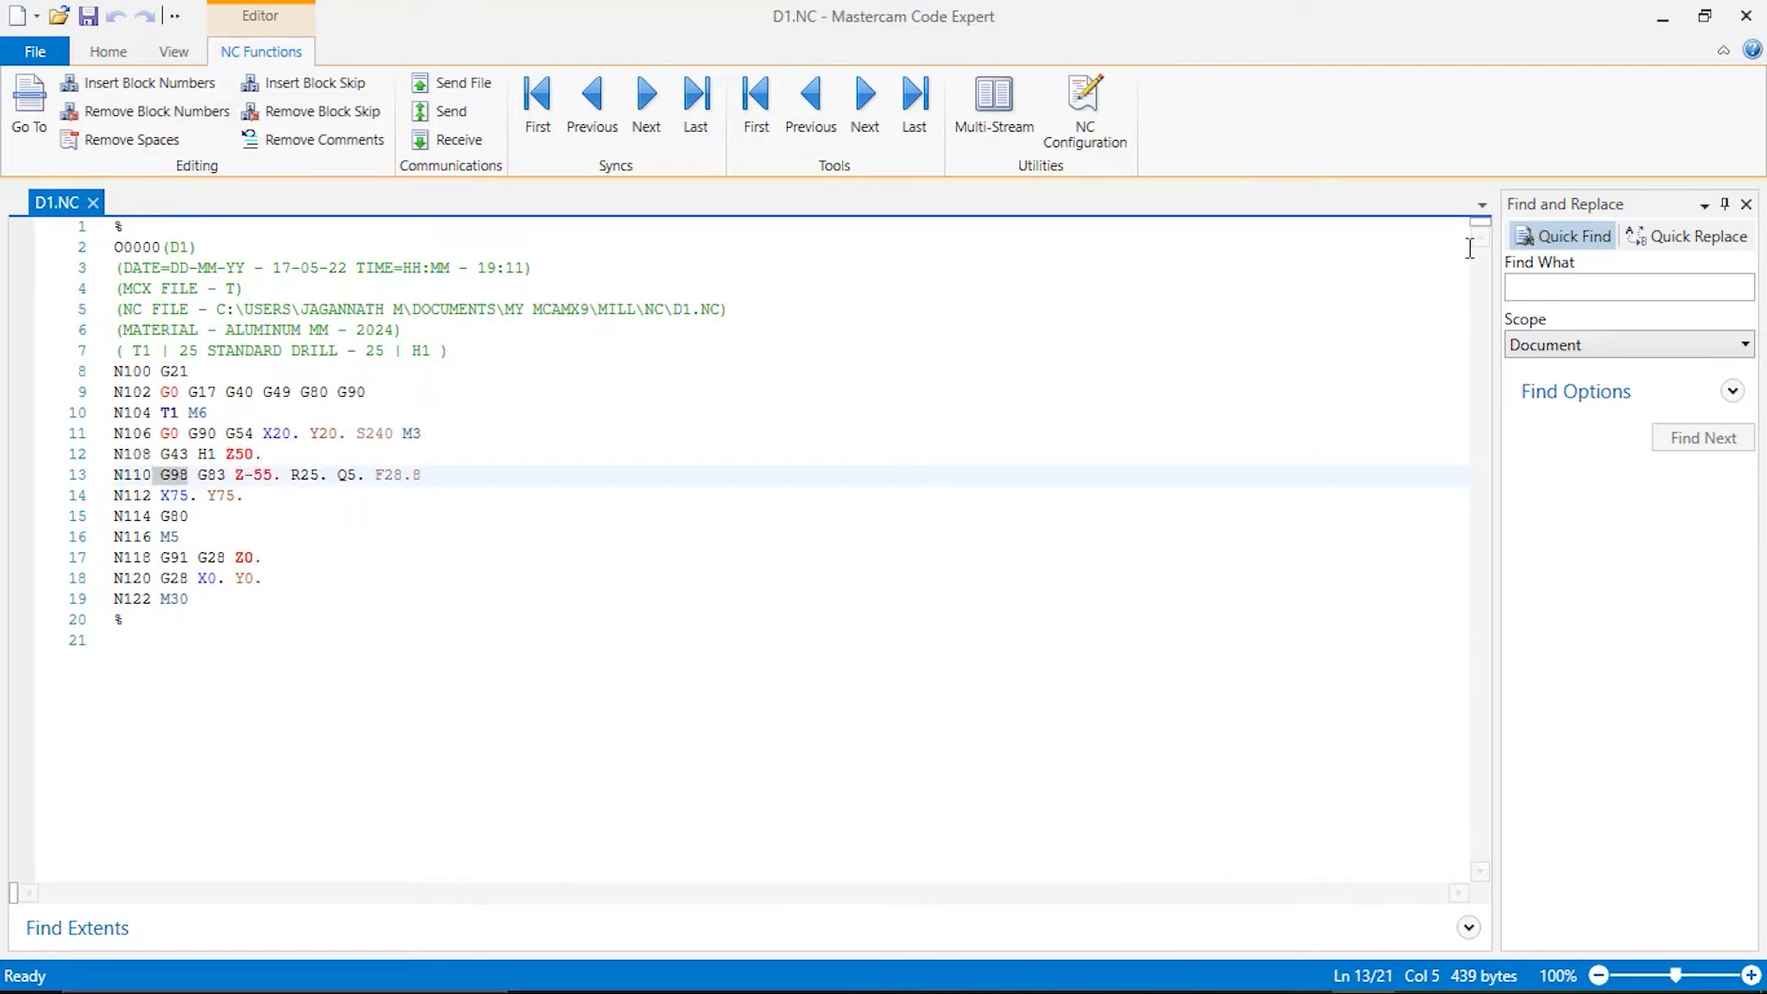
pyautogui.click(1746, 15)
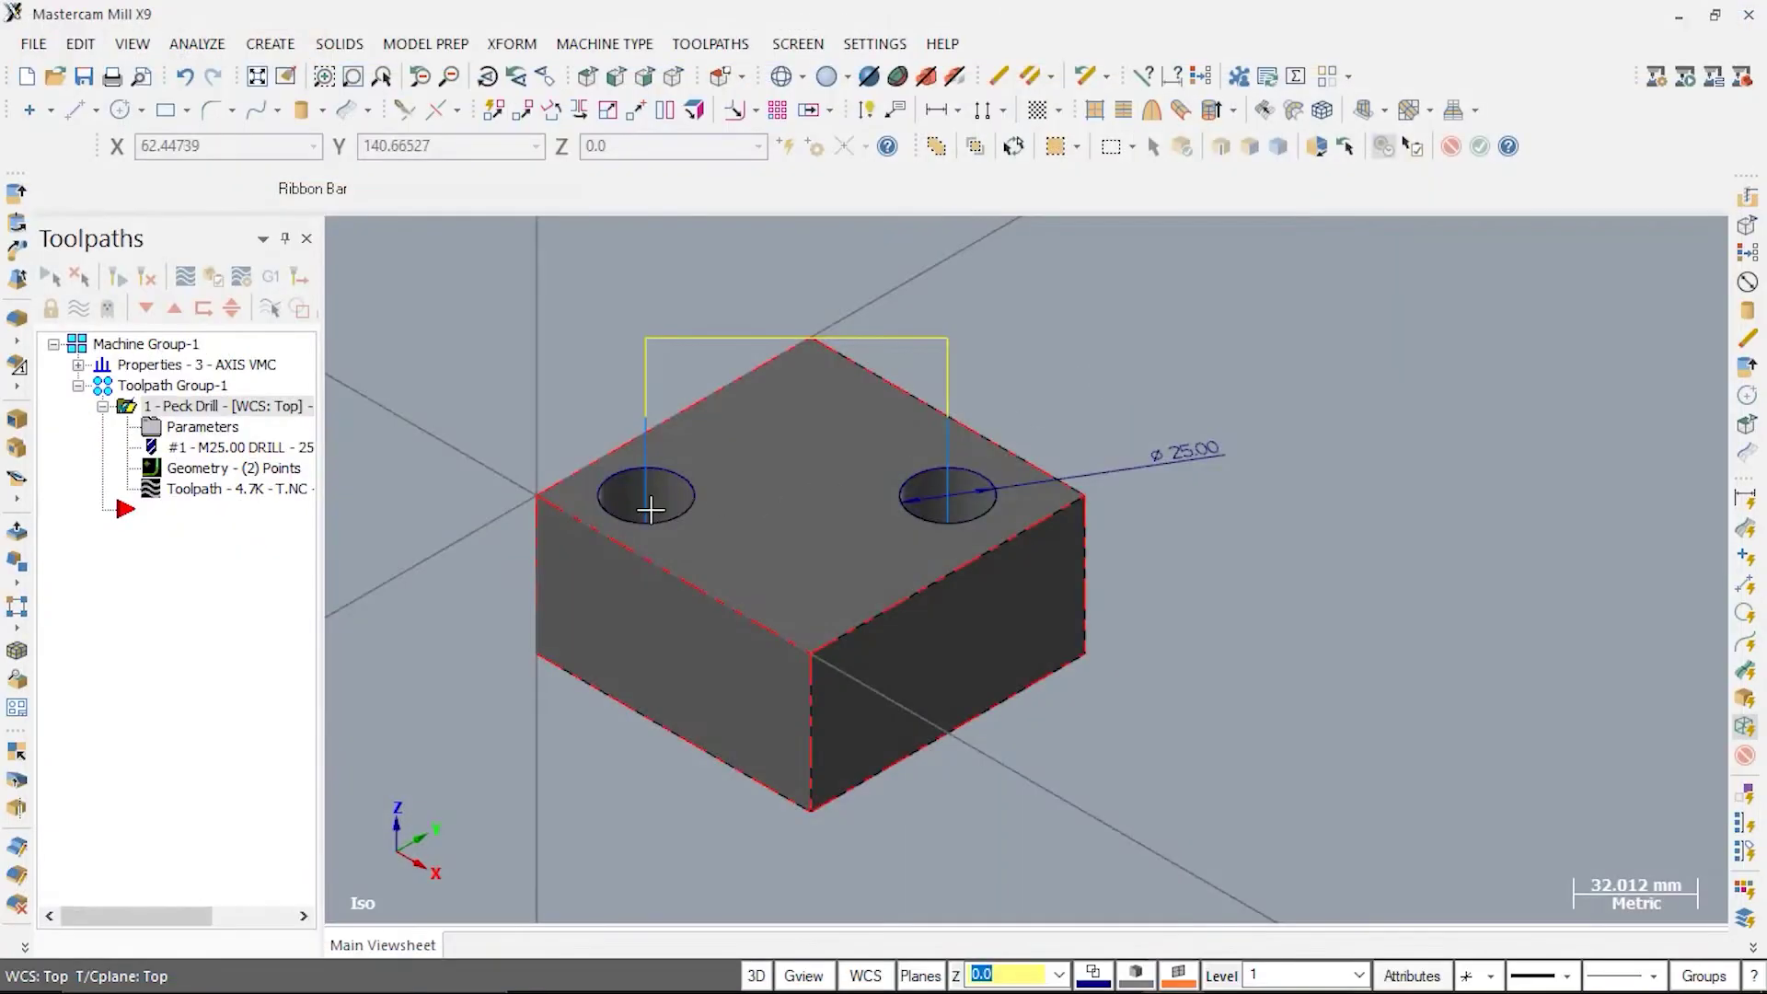
# Disable the peck drill's clearance height, set its absolute retract to 5.0 and update the toolpath.
pyautogui.click(189, 427)
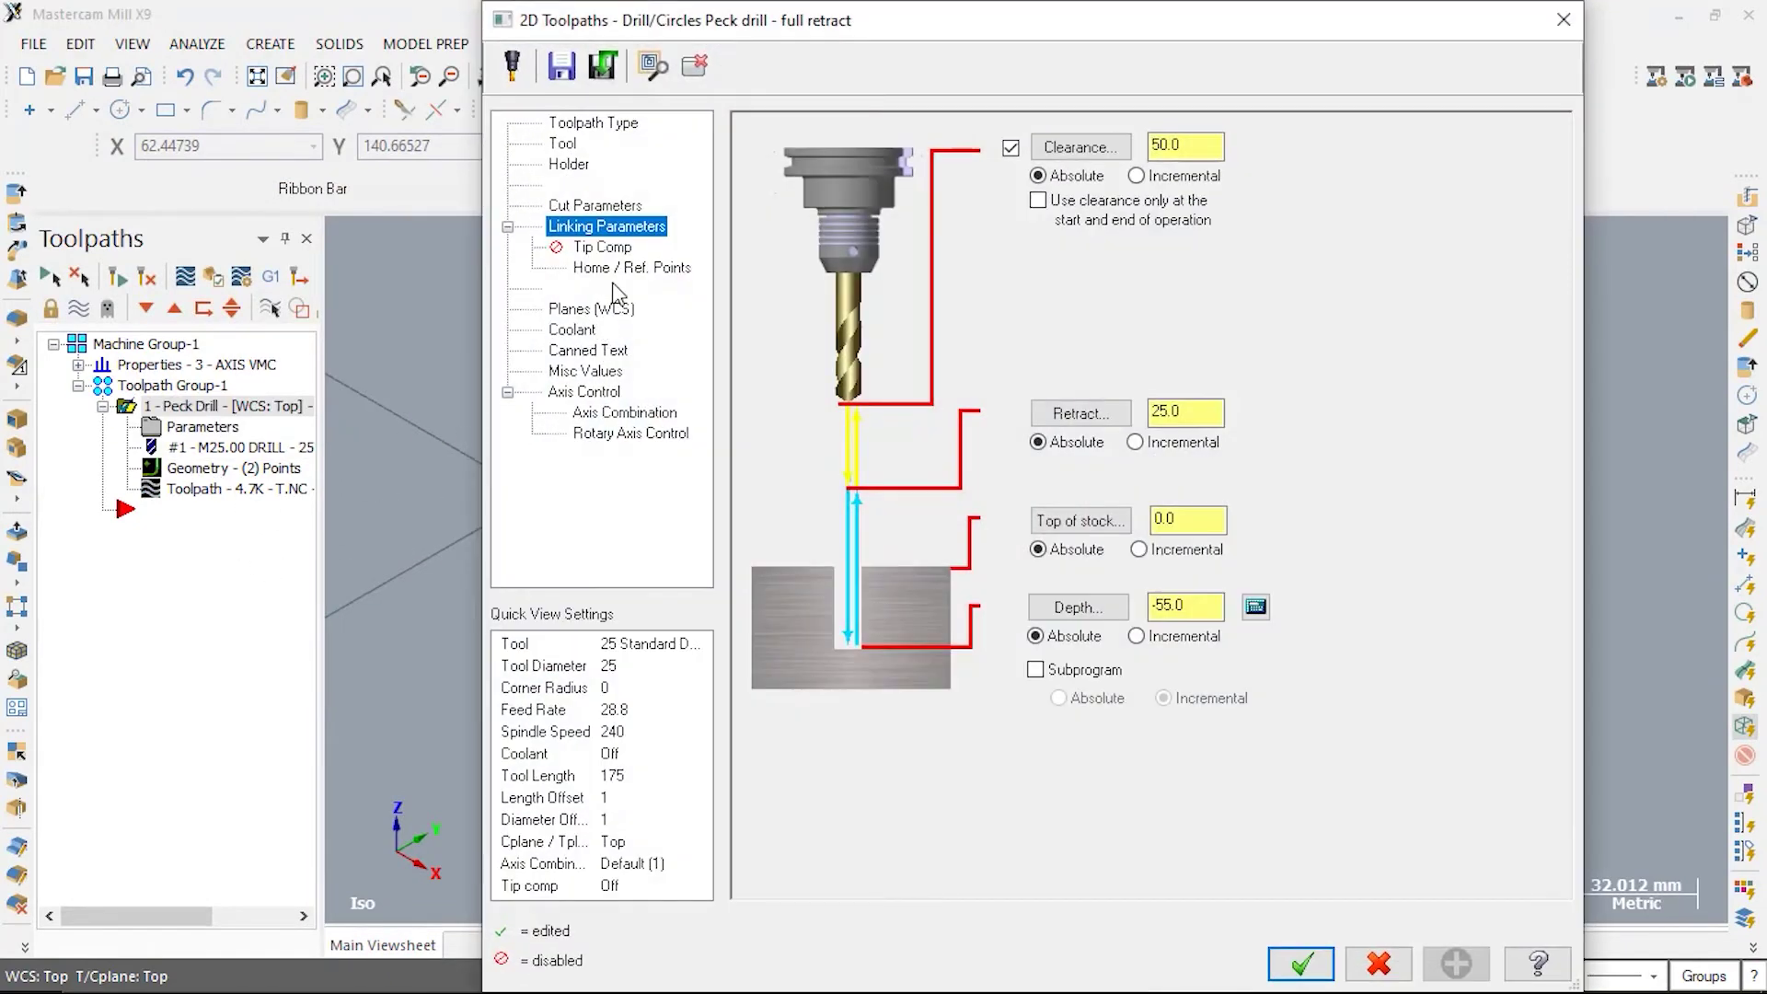
pyautogui.click(1011, 148)
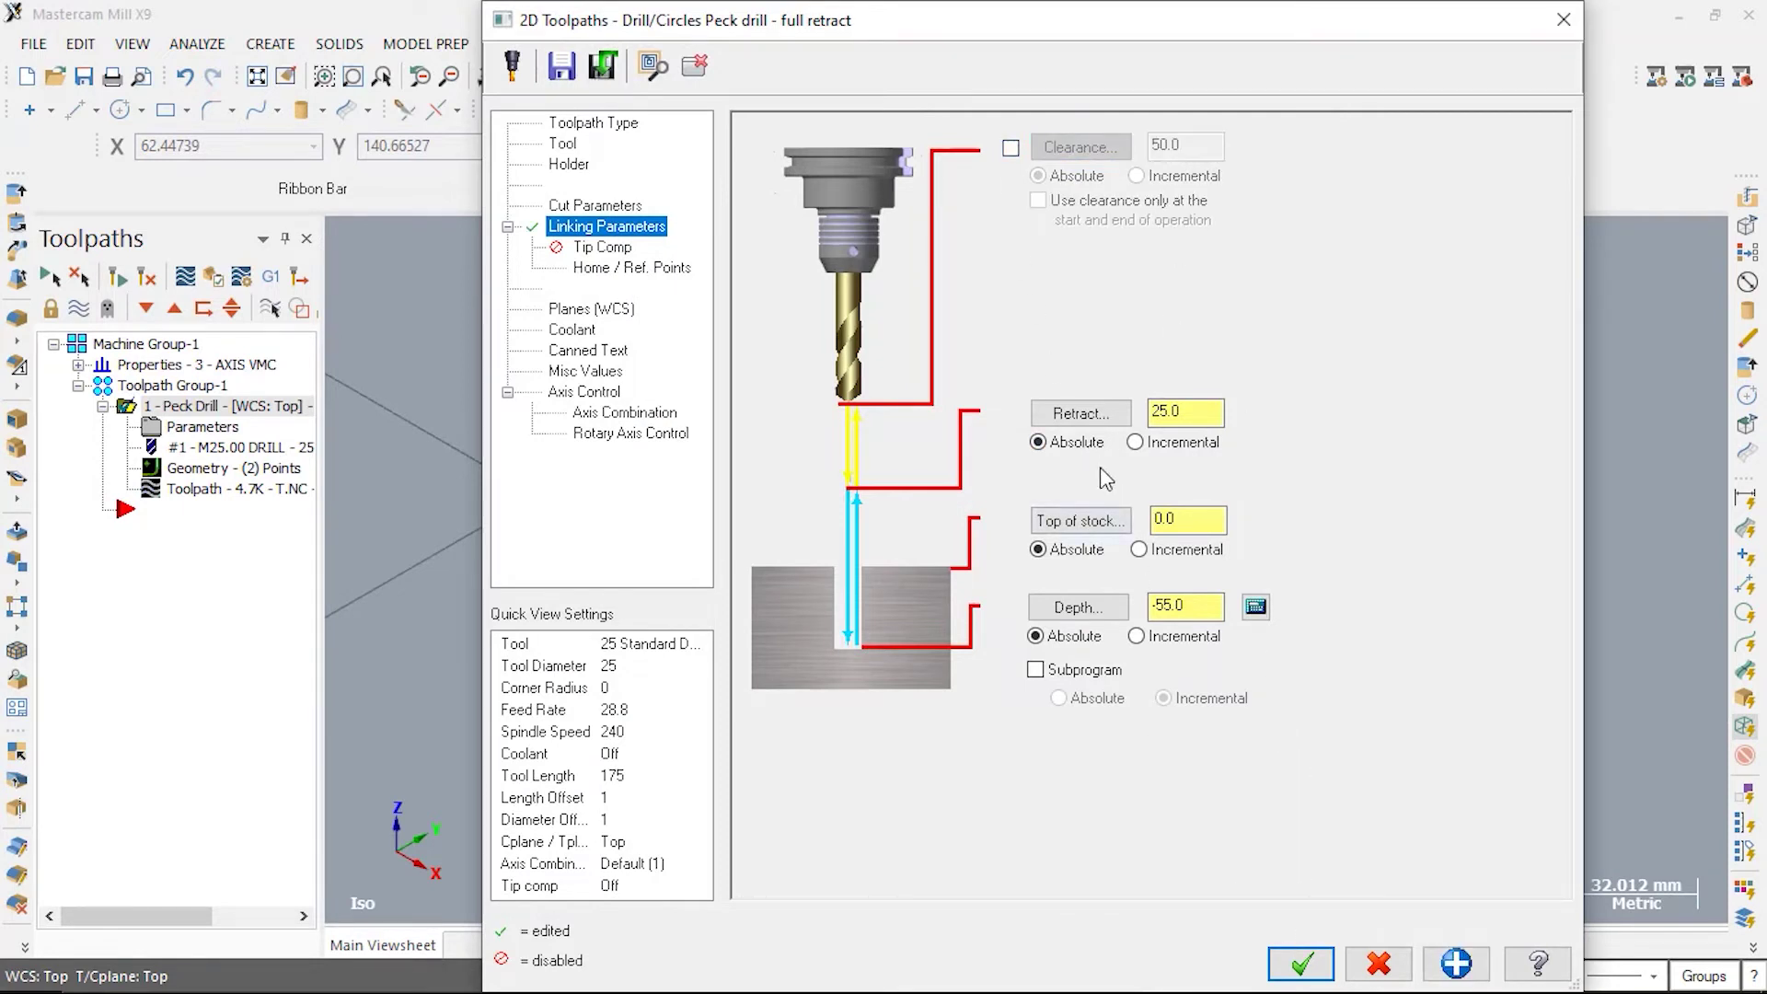
pyautogui.moveTo(1191, 411); pyautogui.dragTo(1118, 439)
pyautogui.write('10')
pyautogui.press('Return')
pyautogui.write('5')
pyautogui.click(1300, 963)
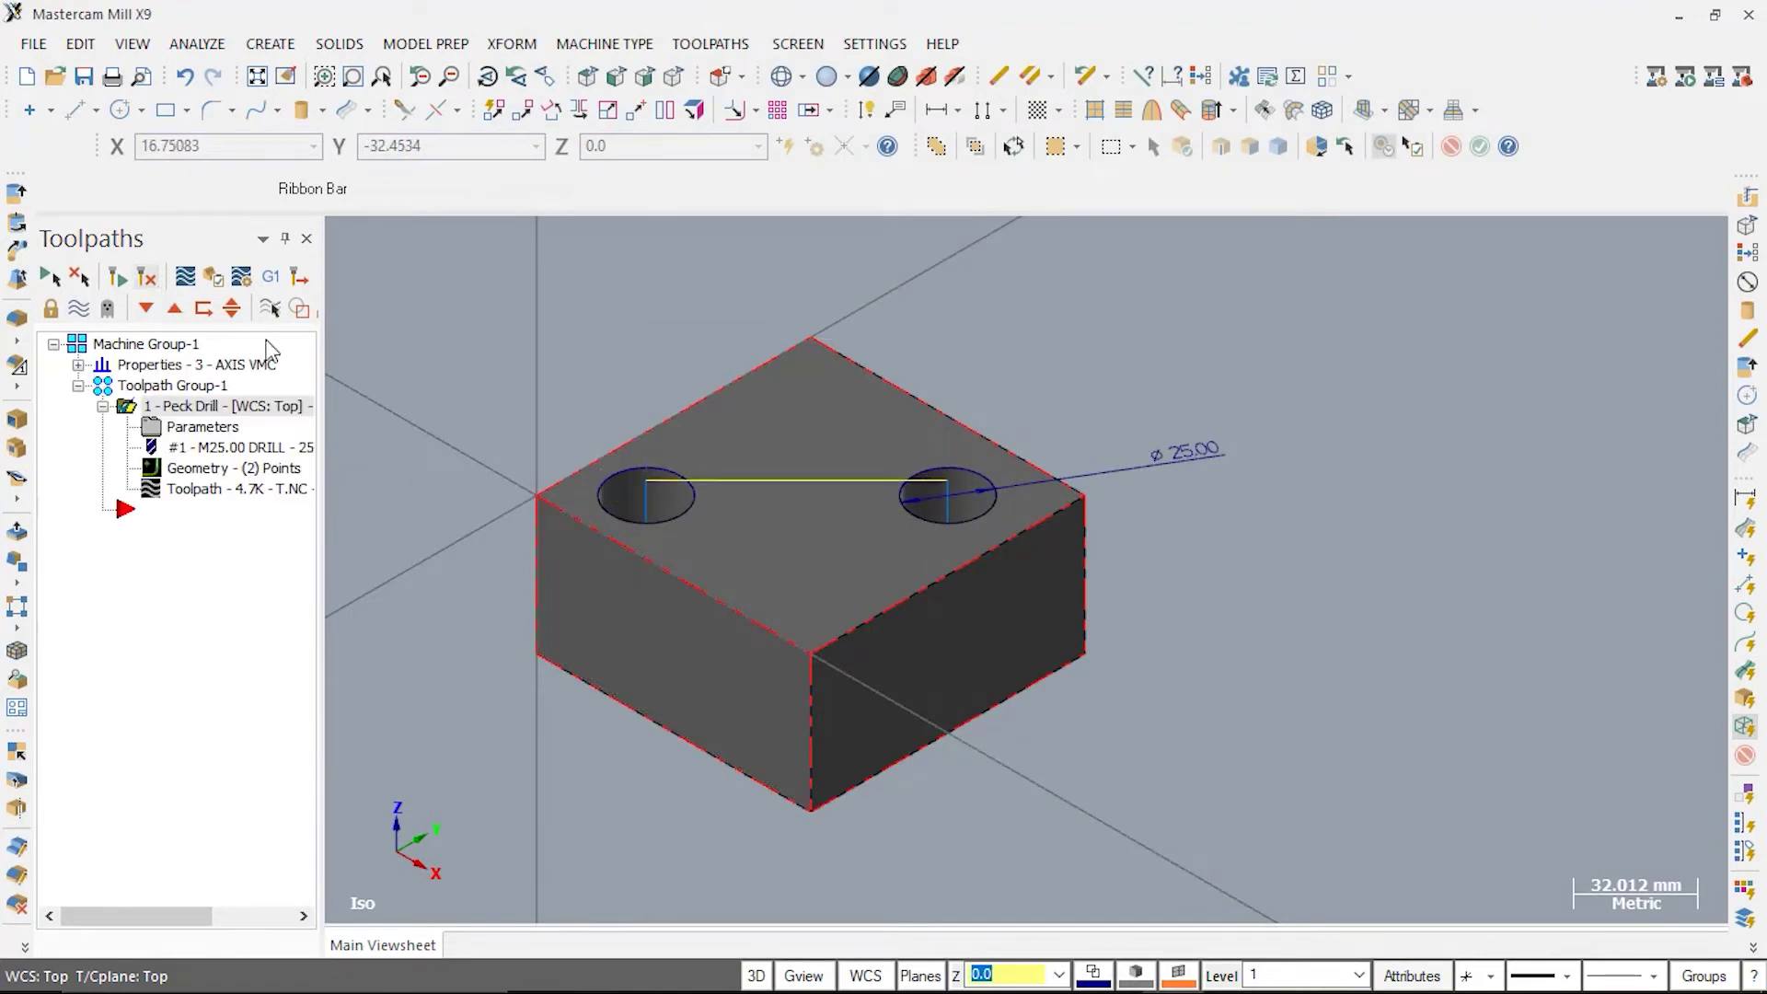
# Post-process the revised peck drill operation to an NC file named D2.
pyautogui.click(267, 280)
pyautogui.click(206, 727)
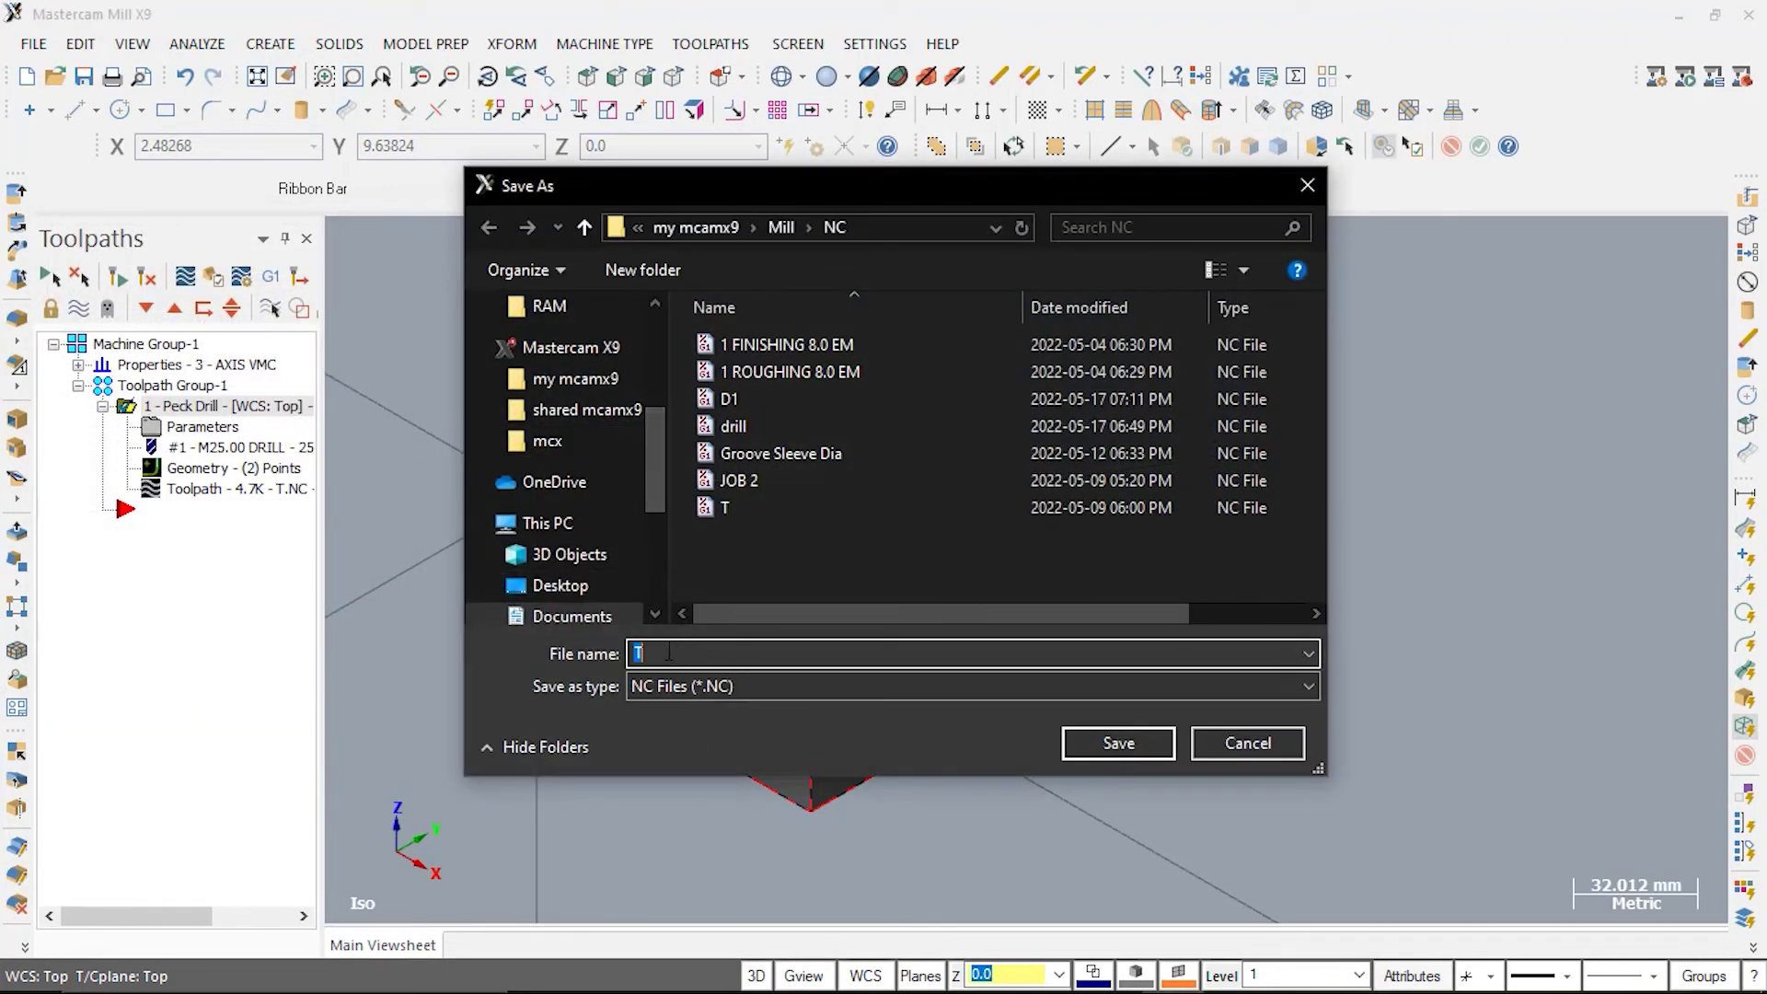
pyautogui.write('D2')
pyautogui.click(1116, 745)
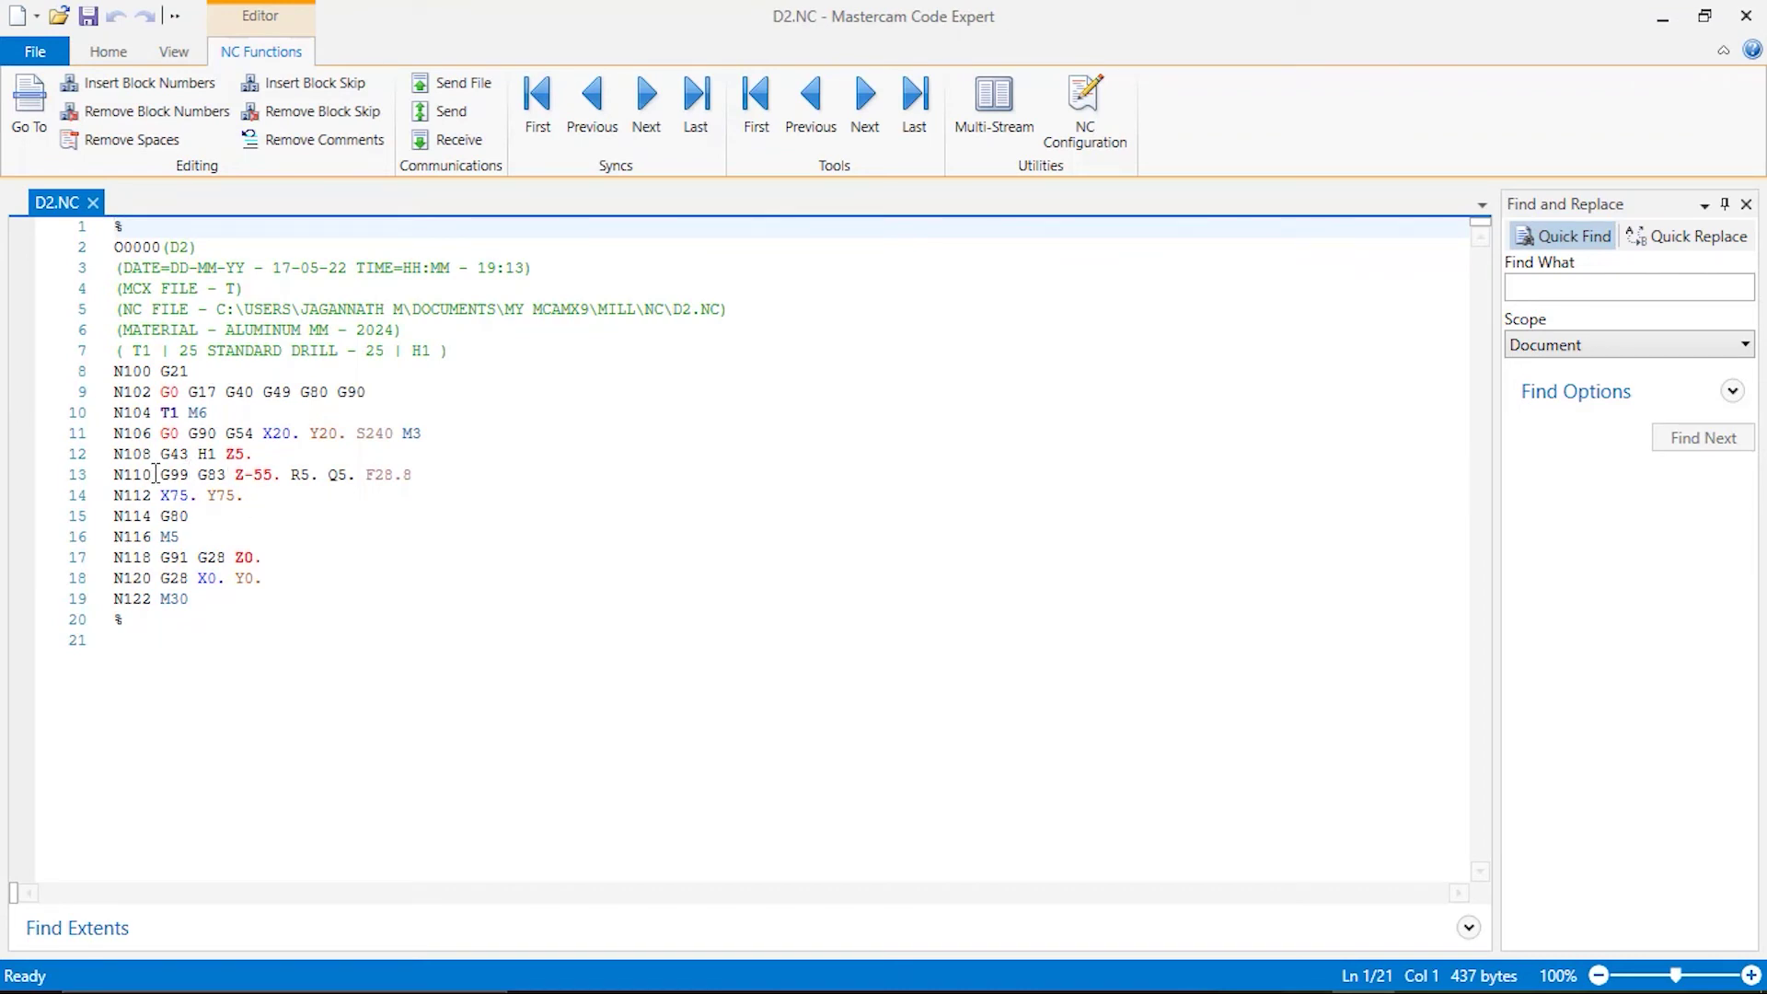
# Examine the G99 G83 drilling block in the D2 program and close the code editor.
pyautogui.moveTo(156, 474); pyautogui.dragTo(423, 482)
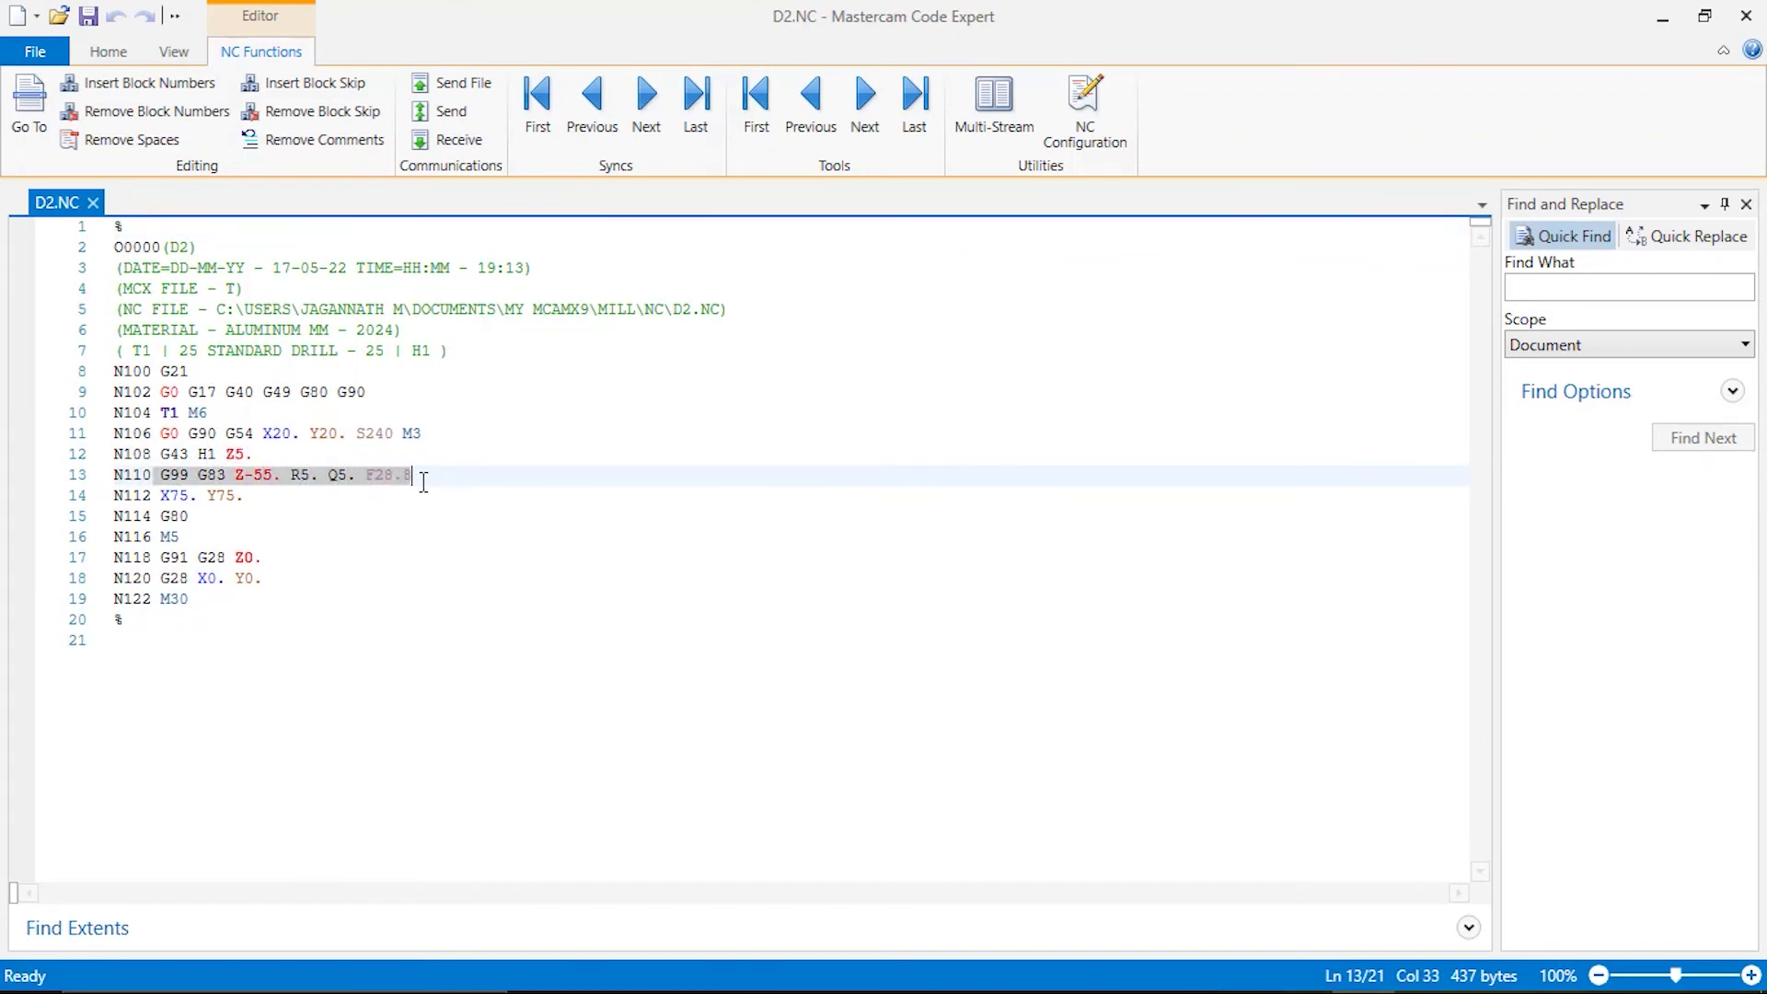
pyautogui.click(423, 485)
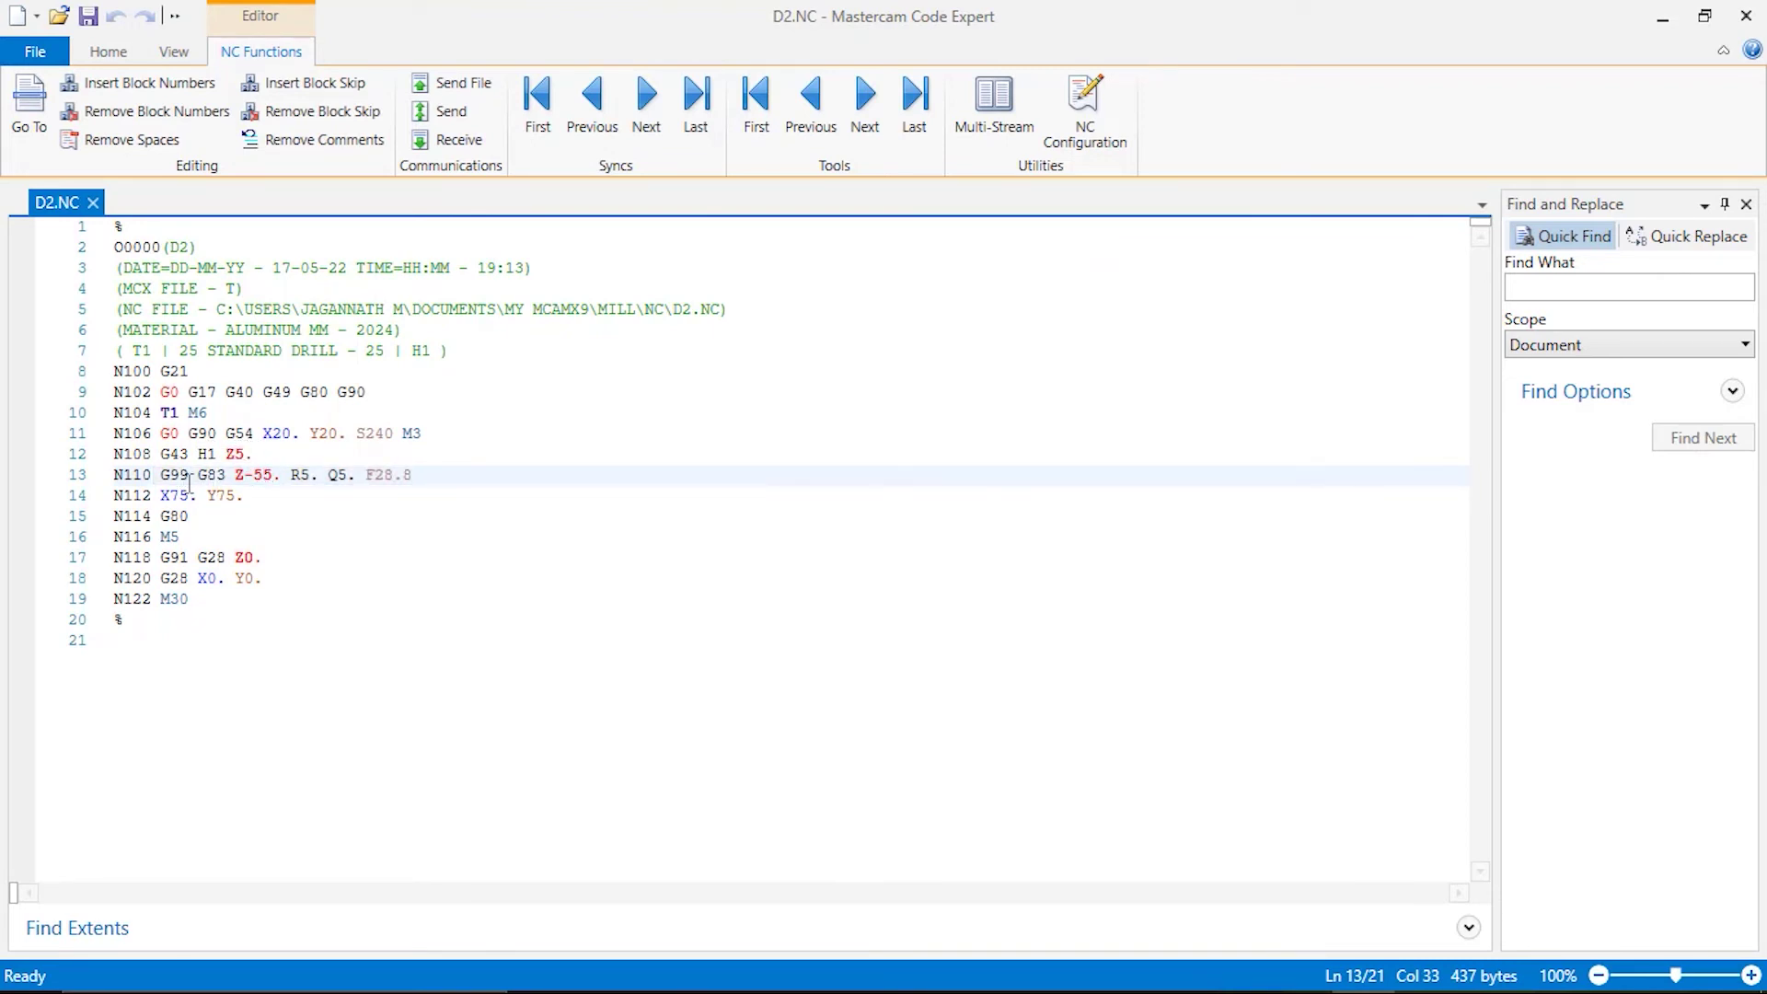
pyautogui.moveTo(162, 475); pyautogui.dragTo(181, 475)
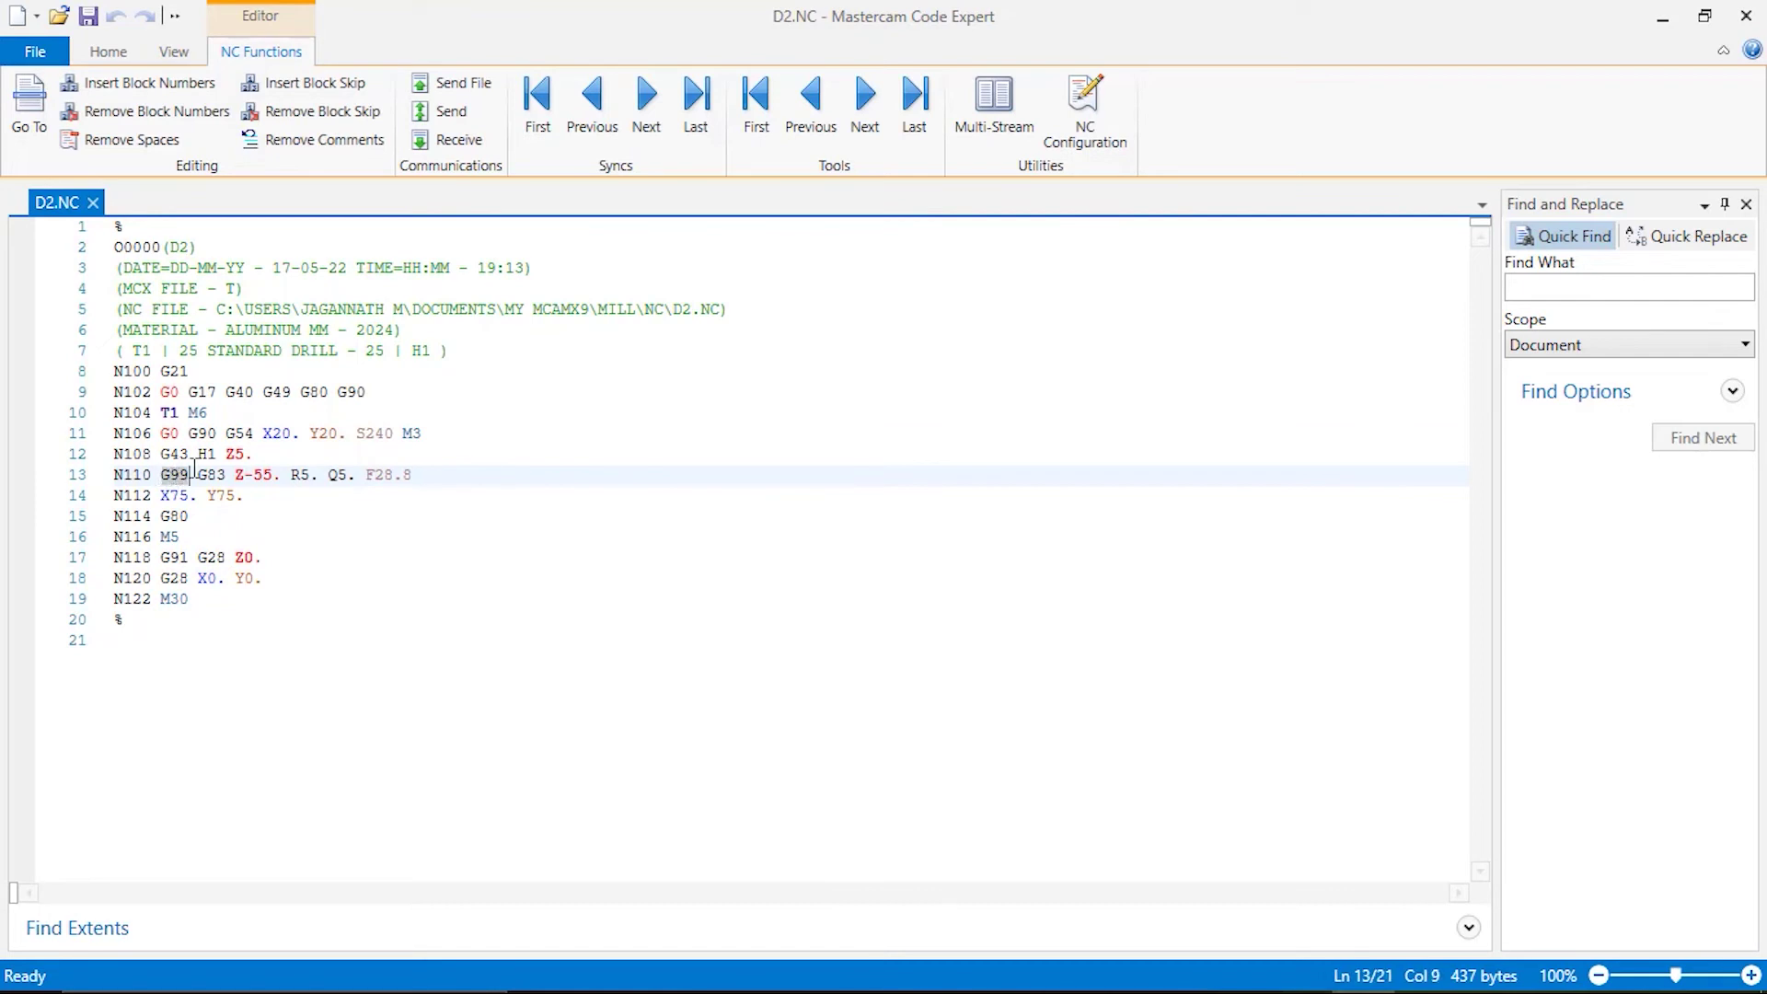
pyautogui.click(300, 525)
pyautogui.click(1746, 16)
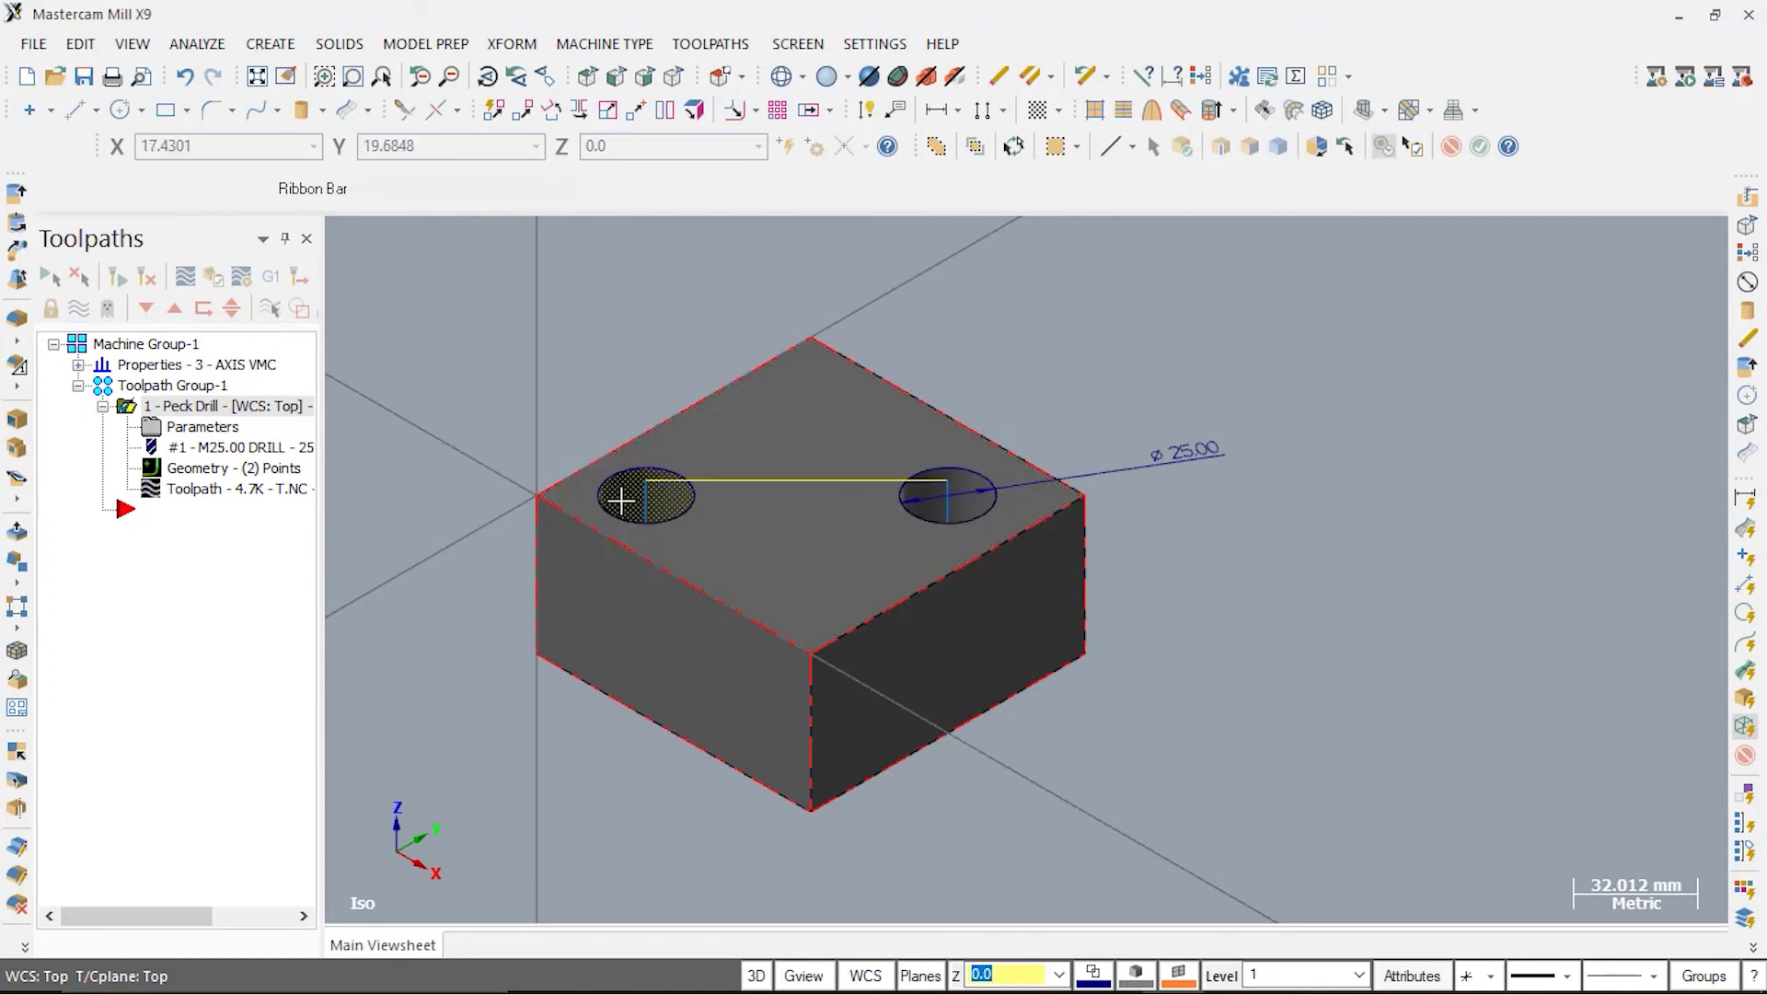
# Review the peck drill's clearance and retract linking parameters, and close the dialog without changing them.
pyautogui.doubleClick(152, 433)
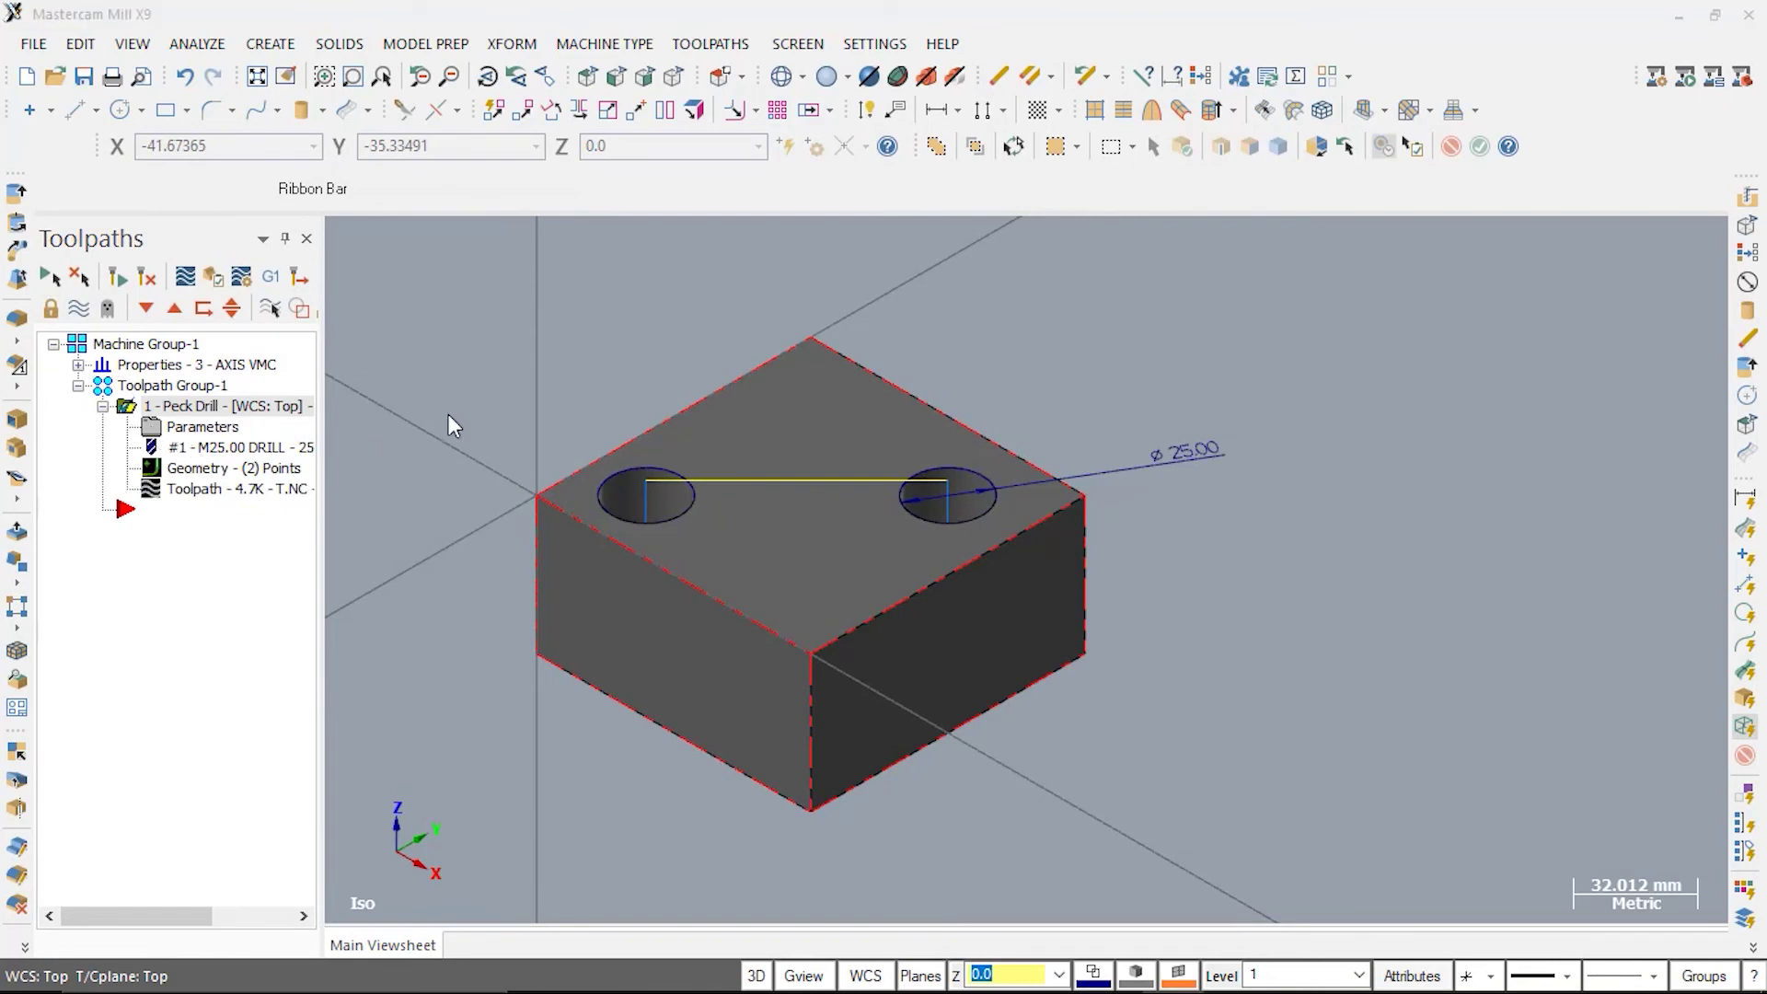
pyautogui.click(1037, 176)
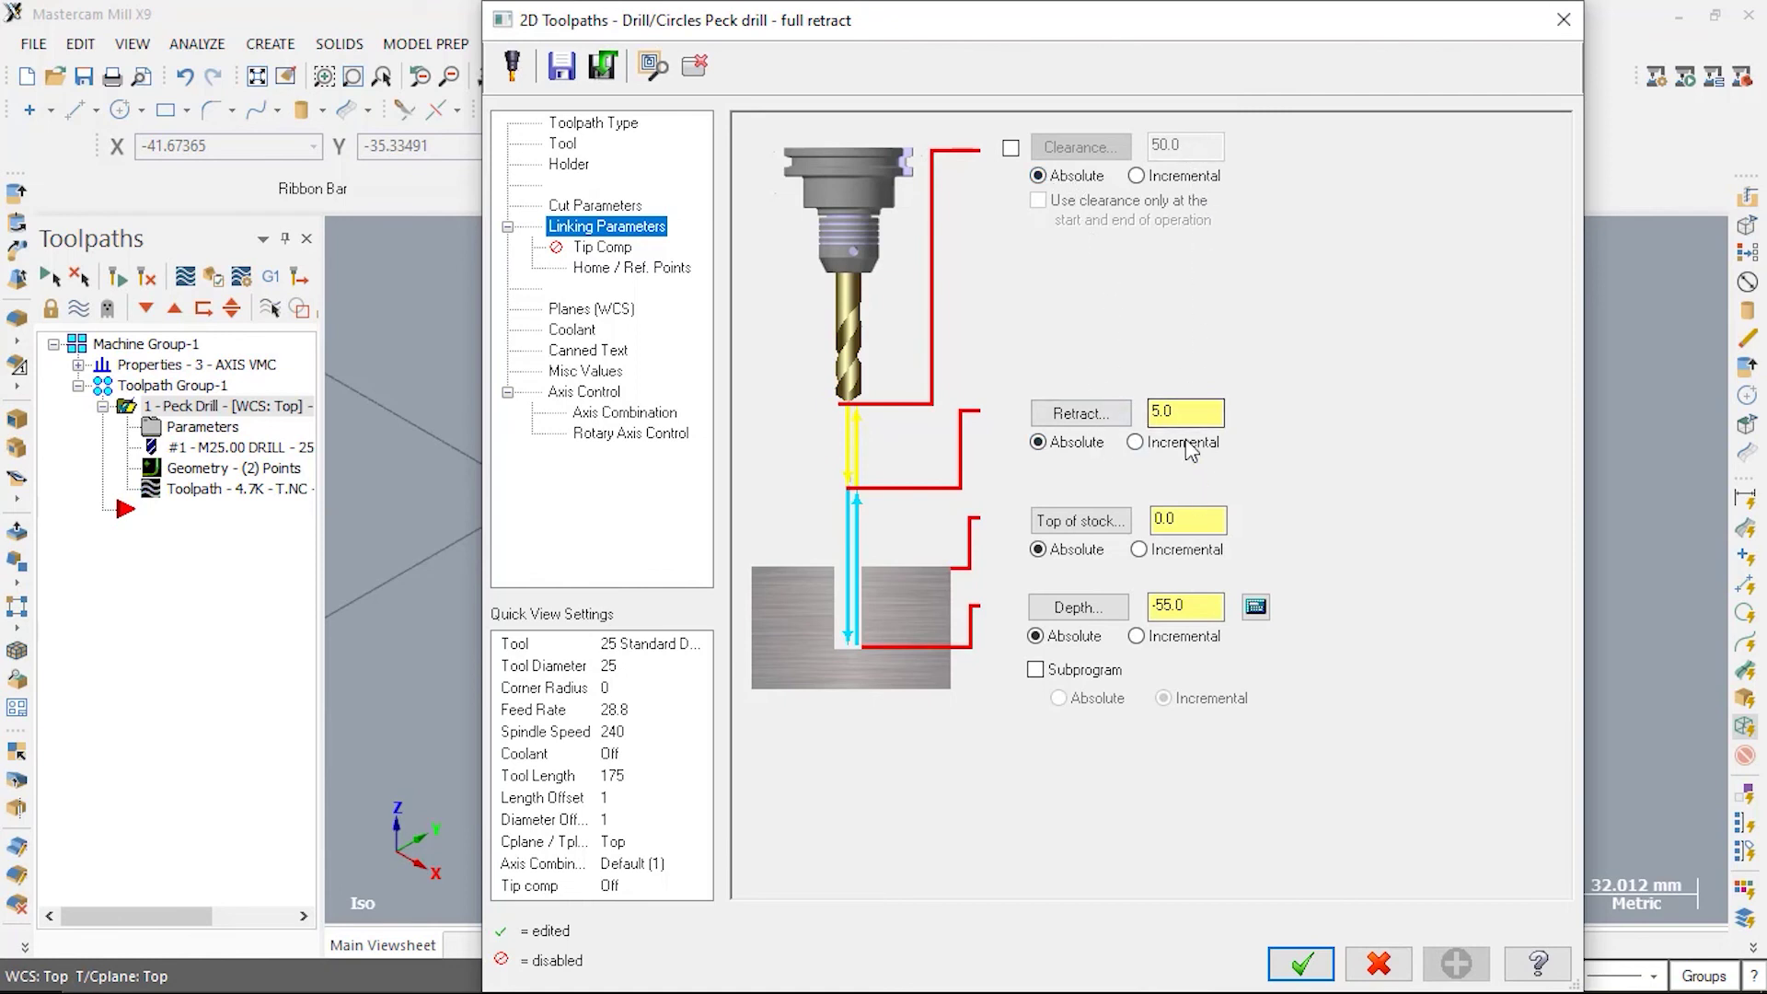
pyautogui.moveTo(1187, 411); pyautogui.dragTo(1097, 429)
pyautogui.click(1560, 25)
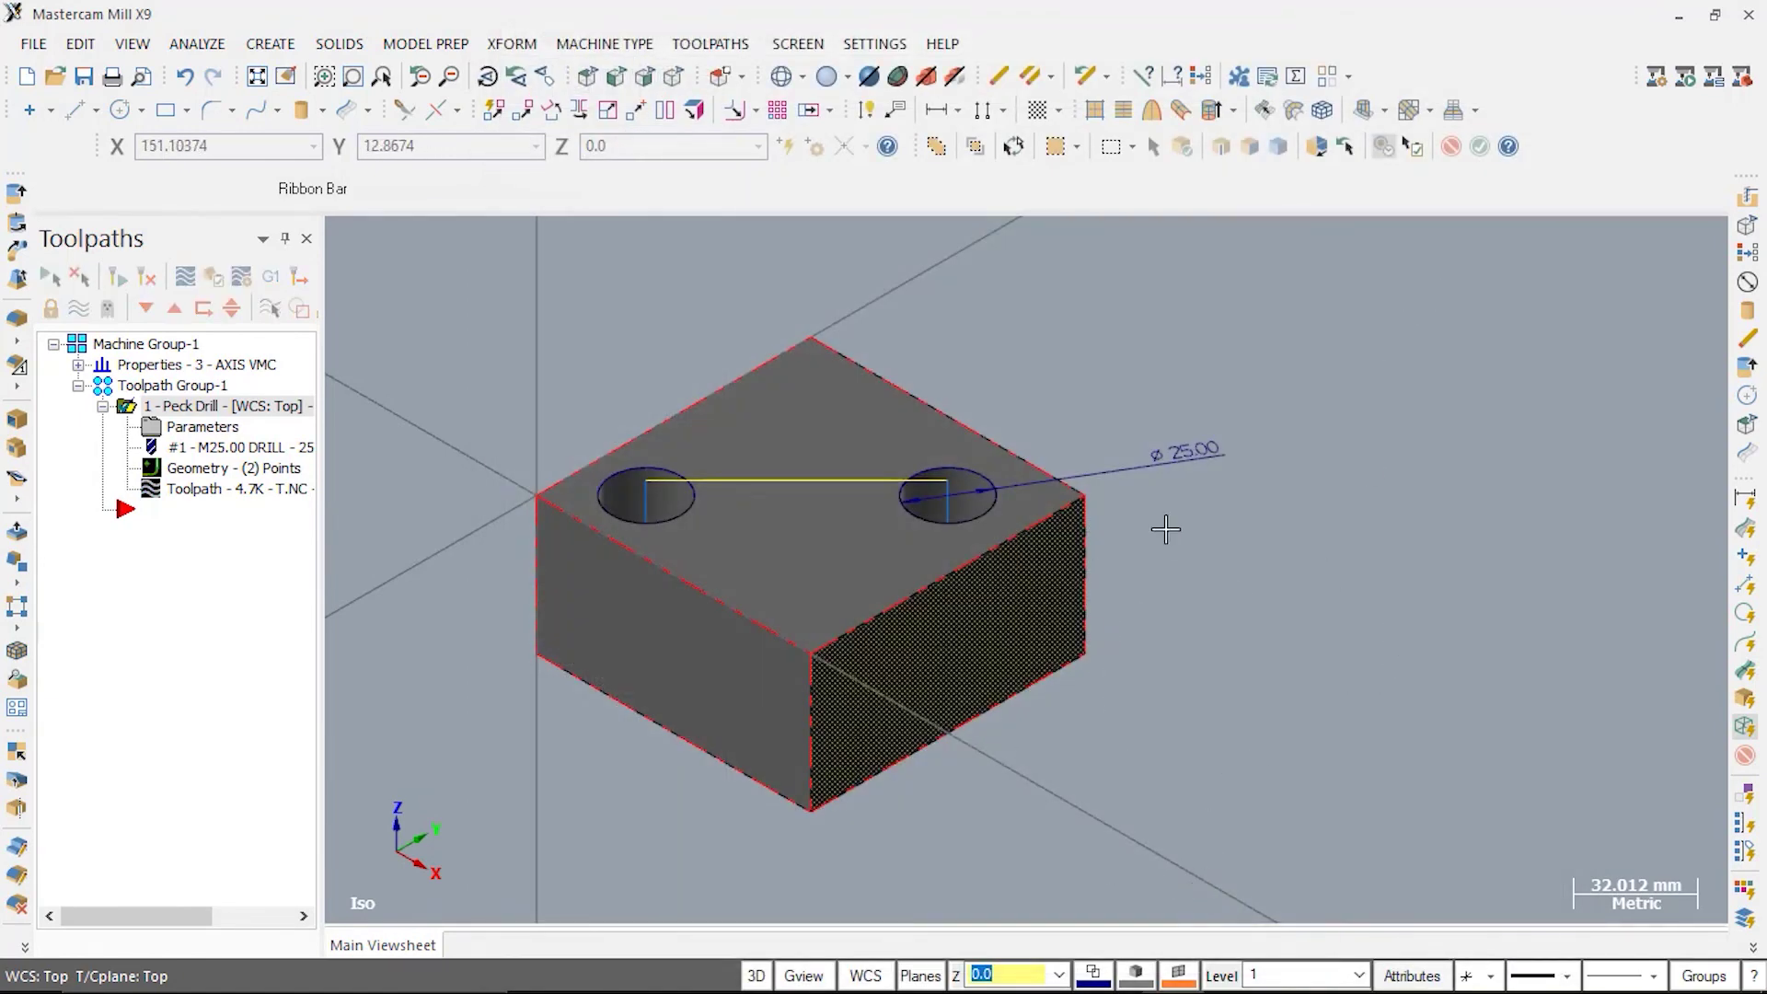